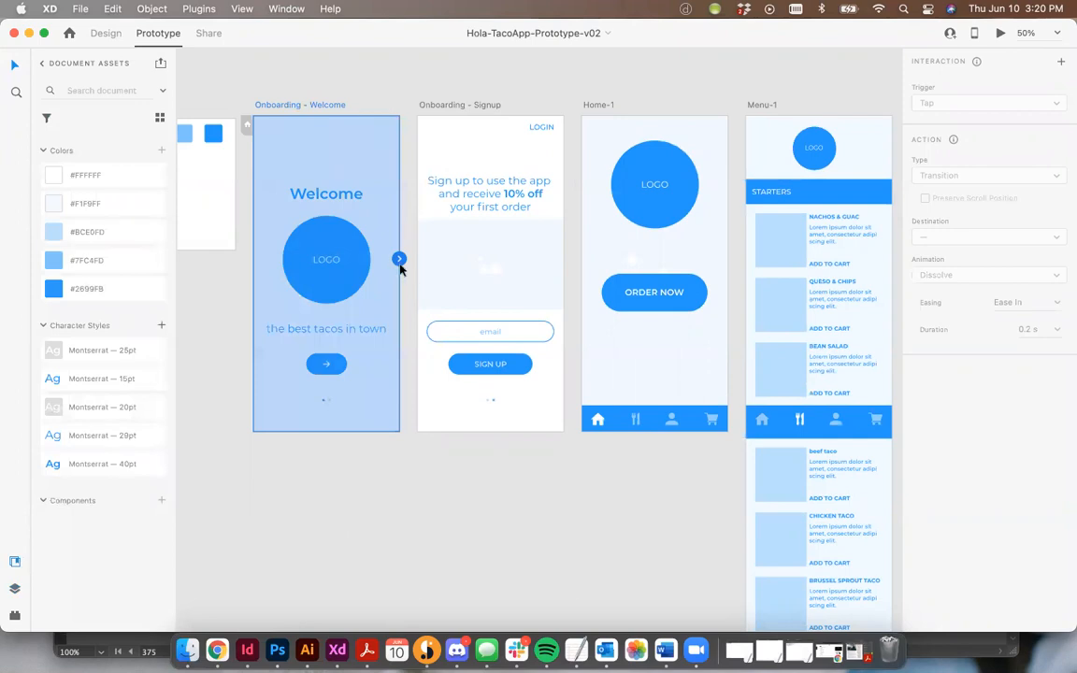
# Link the Welcome screen's arrow button to the Onboarding - Signup artboard.
pyautogui.click(379, 452)
pyautogui.click(326, 364)
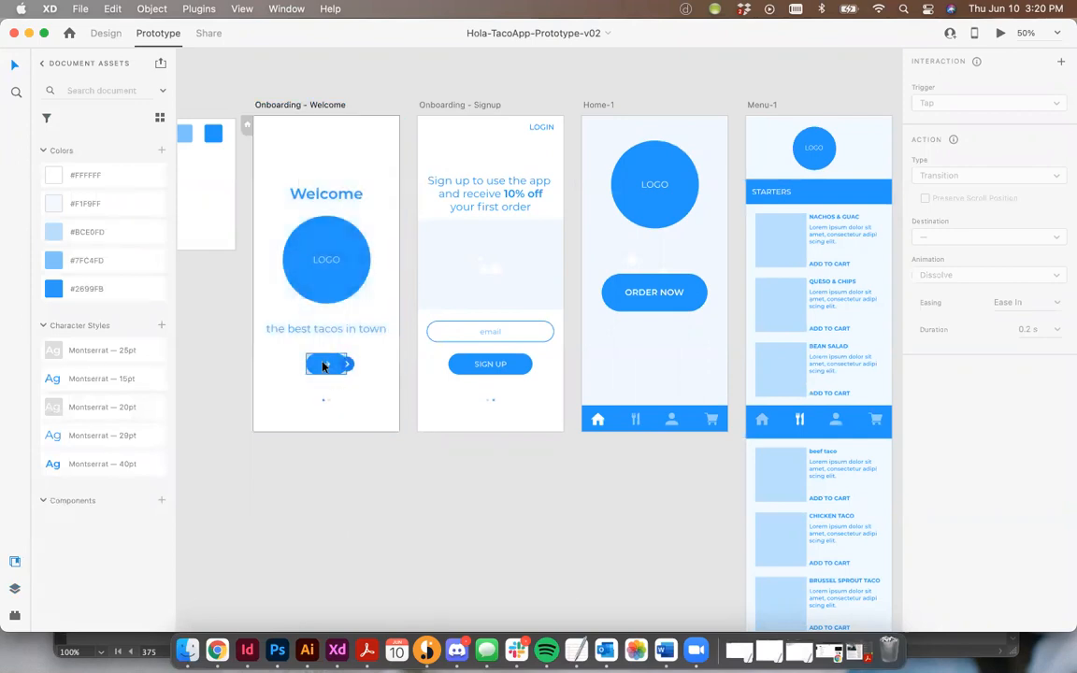
pyautogui.moveTo(348, 366); pyautogui.dragTo(438, 245)
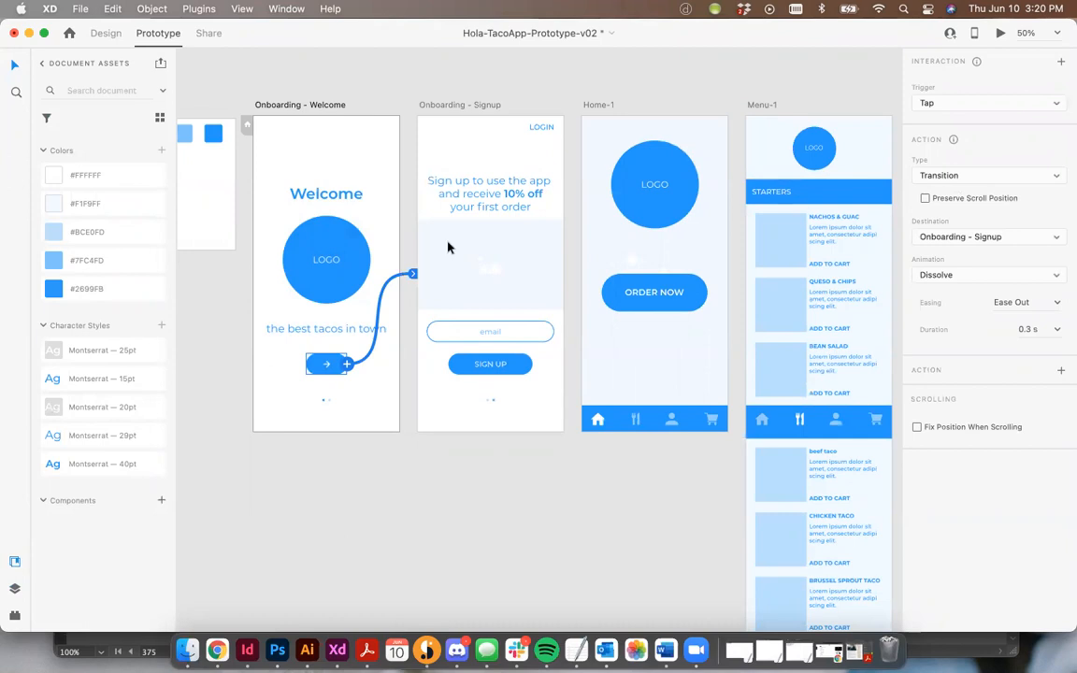
# Link the Sign Up button on Onboarding - Signup to the Home-1 artboard.
pyautogui.hscroll(5, 601, 243)
pyautogui.hscroll(1, 601, 246)
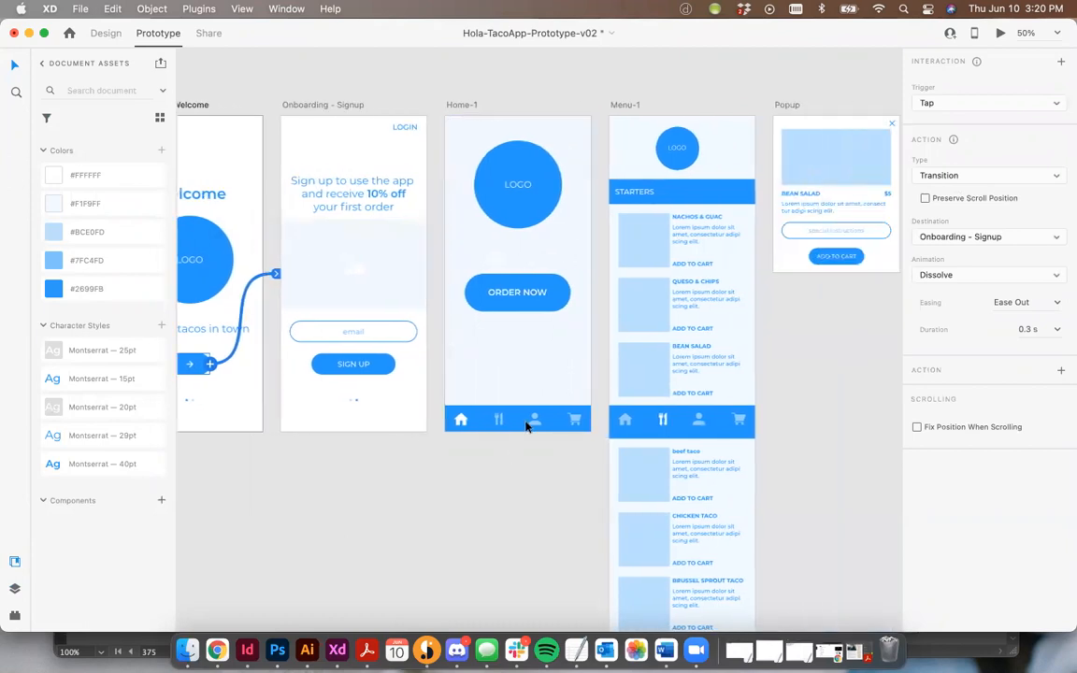
pyautogui.click(395, 367)
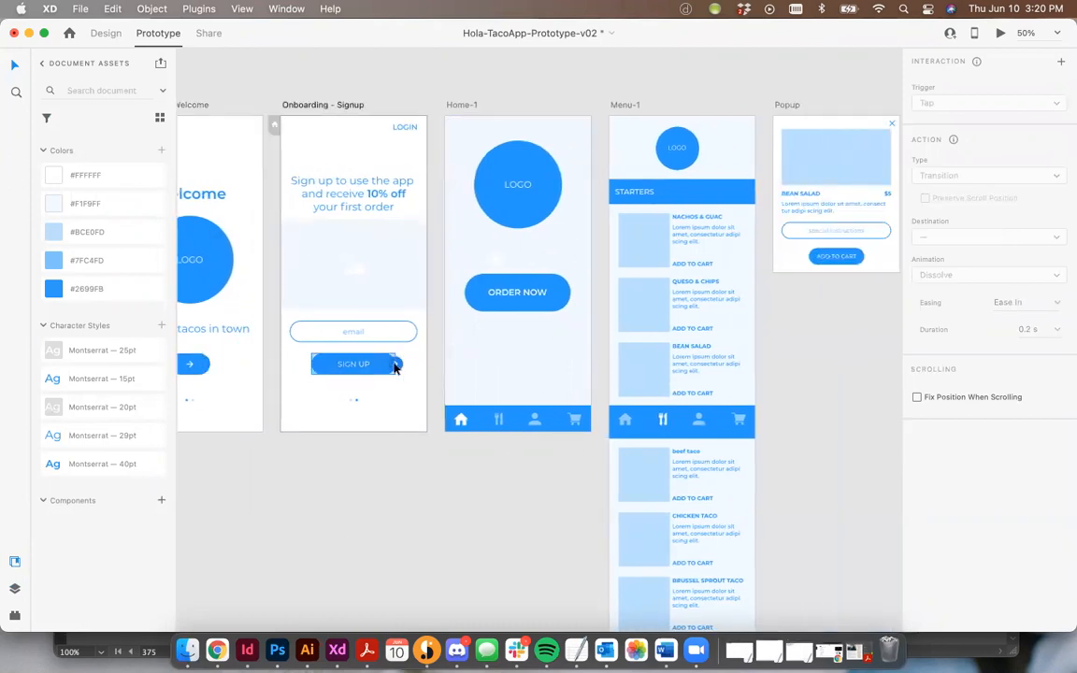
pyautogui.moveTo(395, 367); pyautogui.dragTo(498, 251)
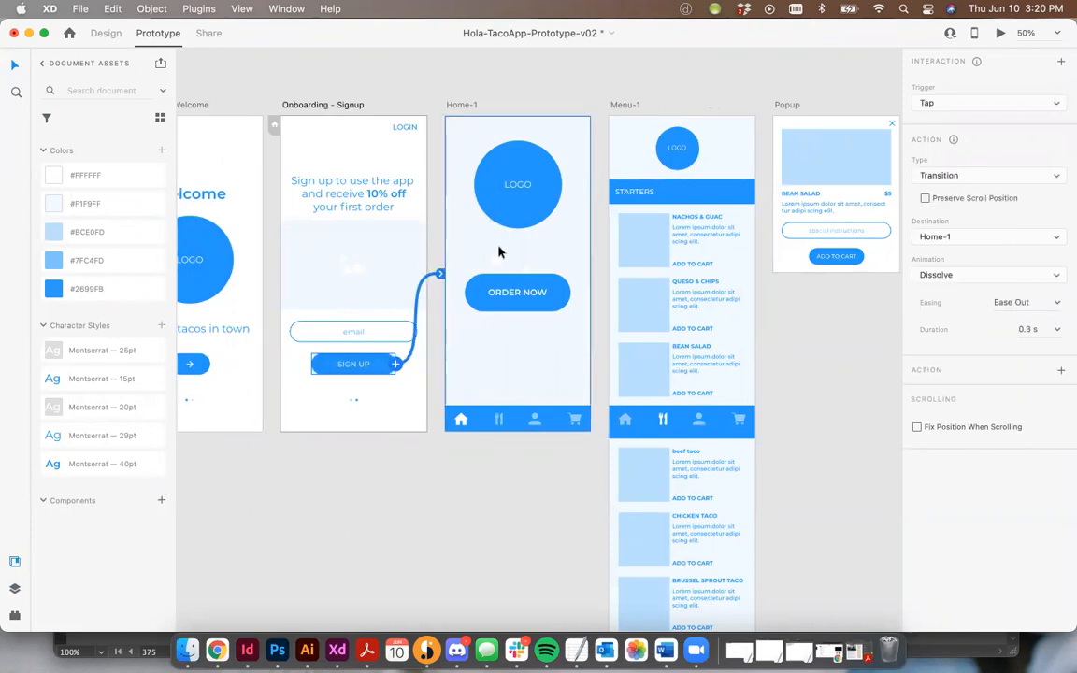
# Link the Order Now button on Home-1 to the Menu-1 artboard.
pyautogui.hscroll(5, 472, 266)
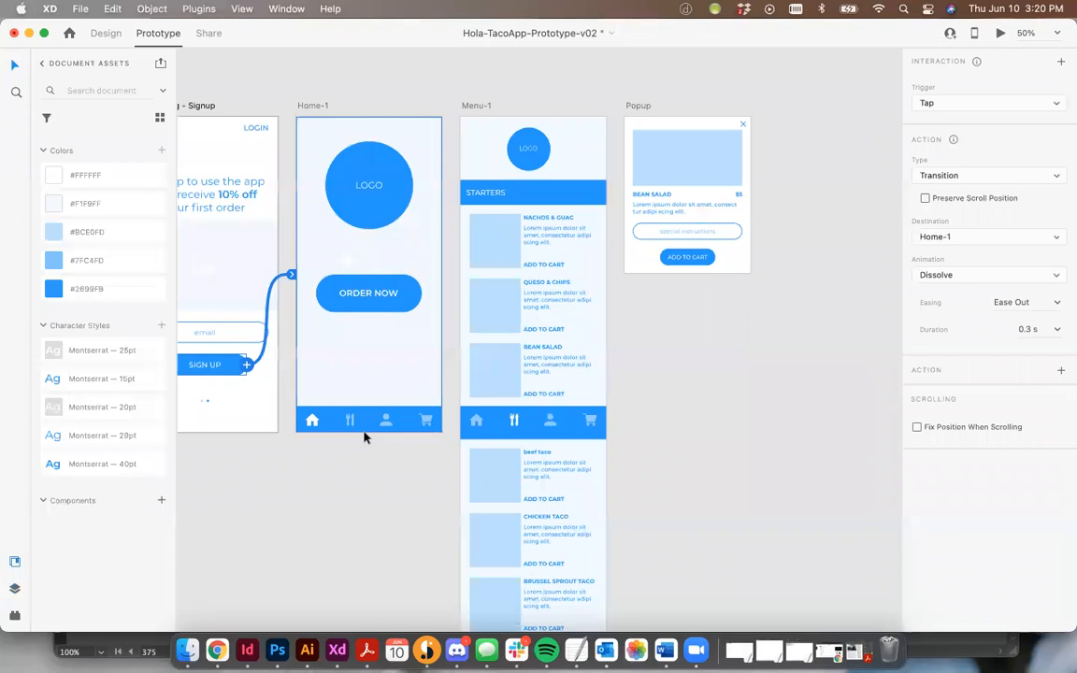
pyautogui.click(329, 426)
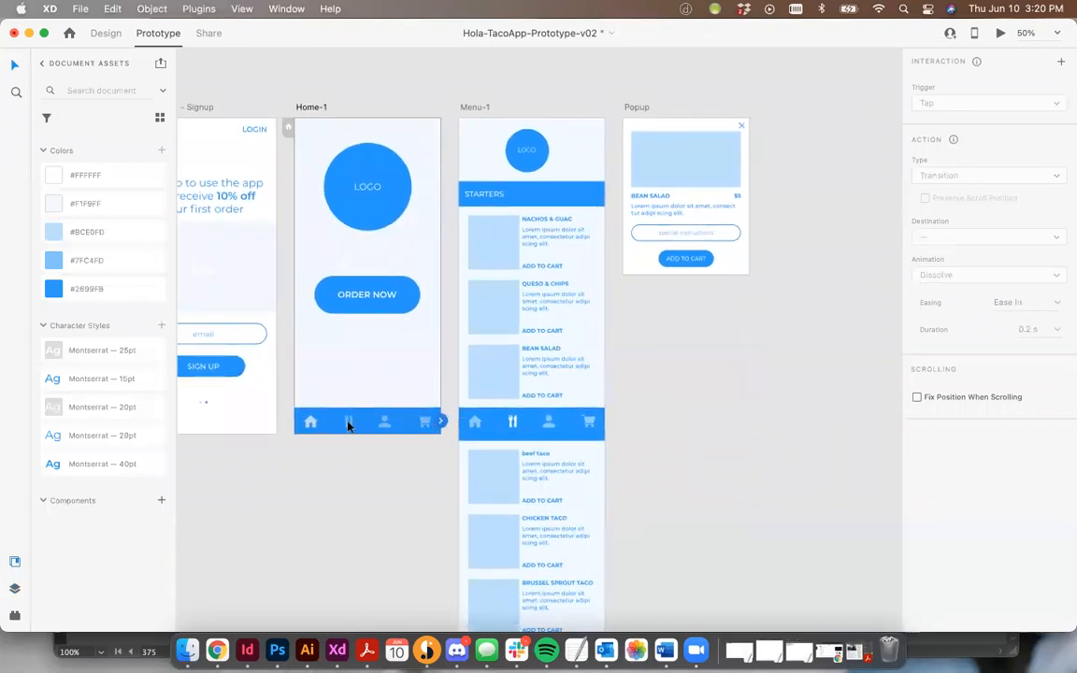
pyautogui.click(416, 297)
pyautogui.moveTo(420, 298); pyautogui.dragTo(498, 233)
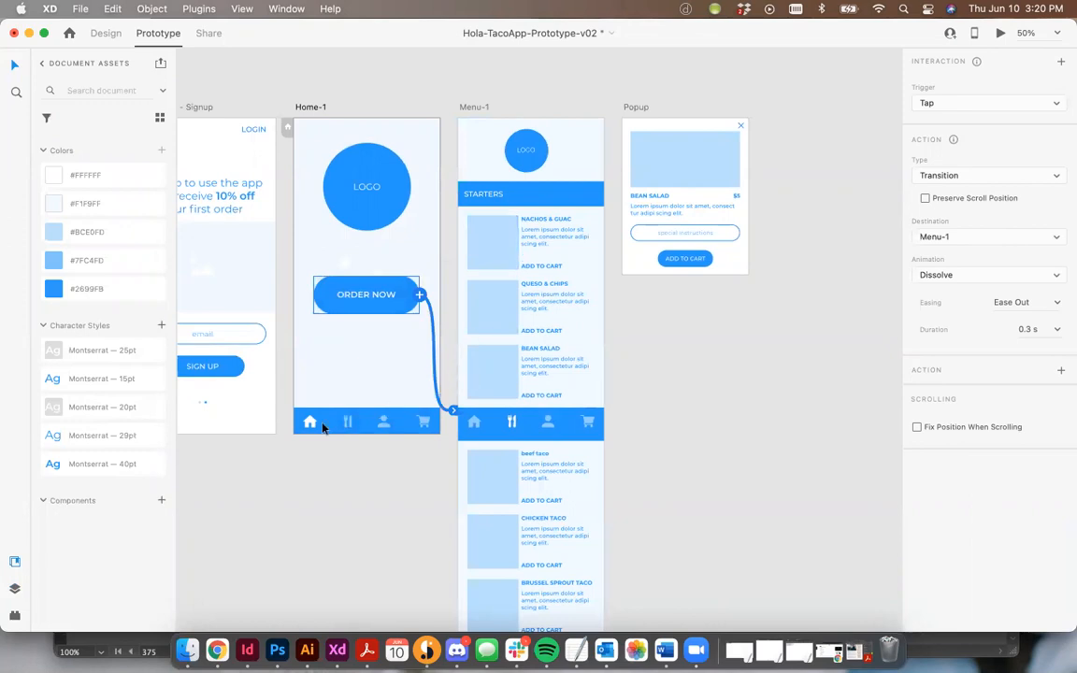
# Make the Nachos & Guac Add to Cart link open the Popup artboard as an Overlay.
pyautogui.hscroll(3, 408, 404)
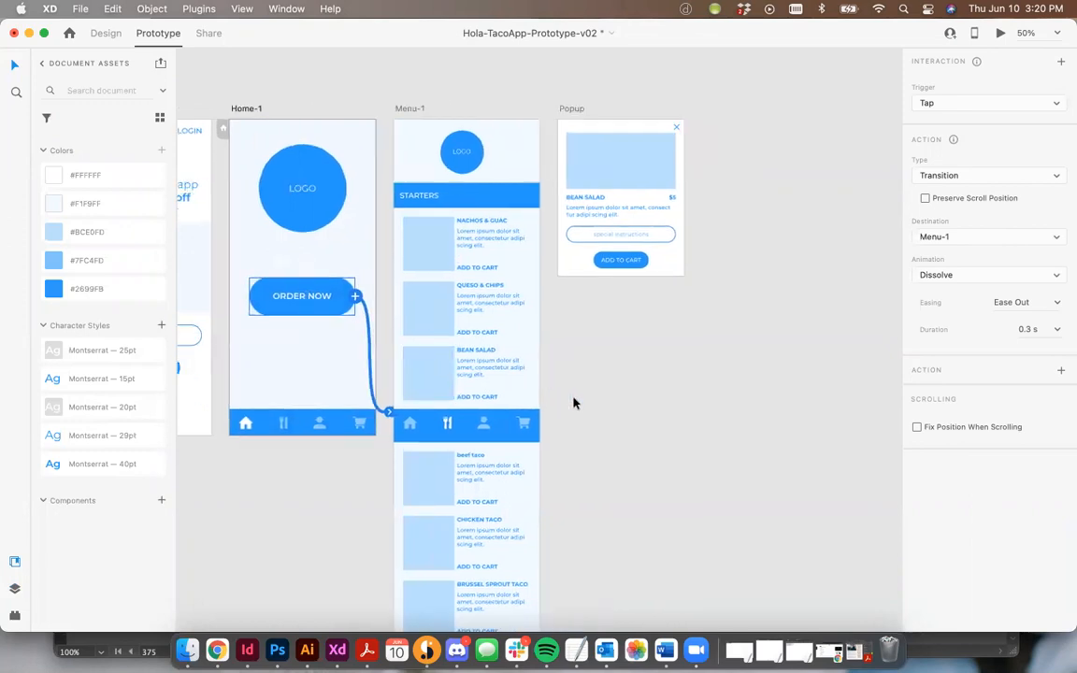
pyautogui.click(496, 268)
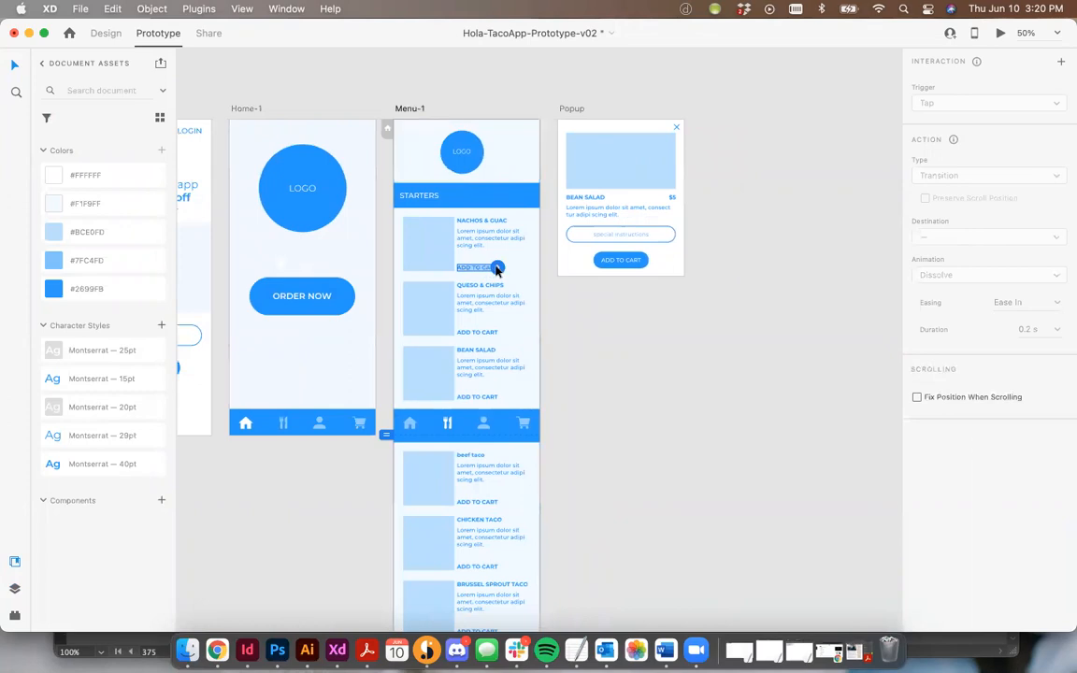
pyautogui.click(496, 269)
pyautogui.click(926, 176)
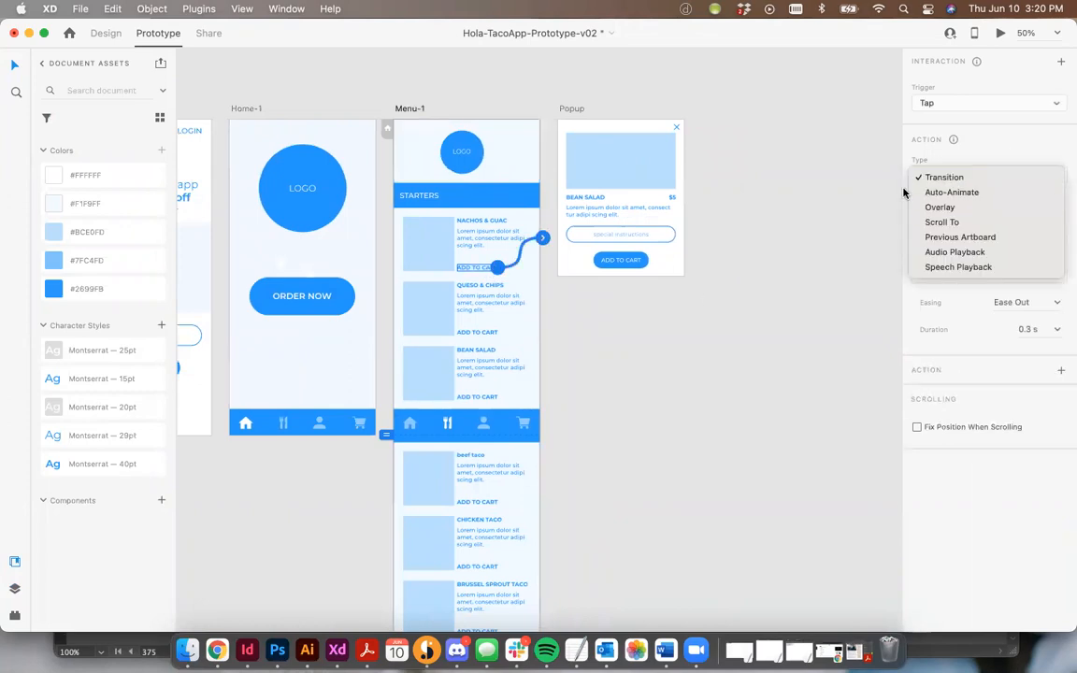
pyautogui.click(939, 207)
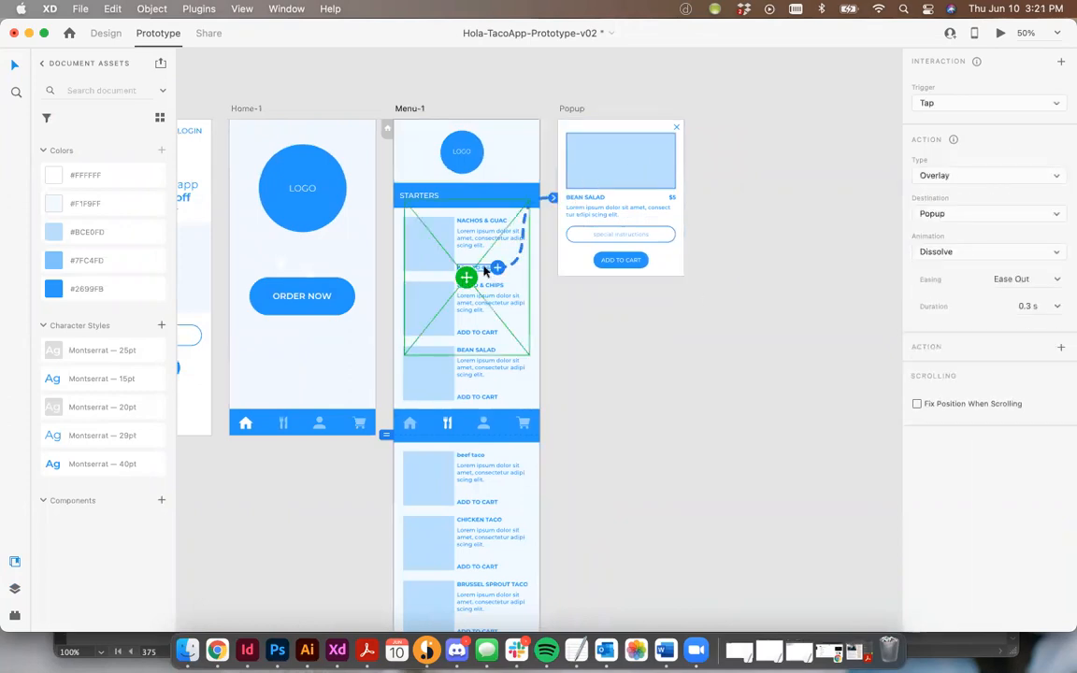
# Link the Queso & Chips and Bean Salad Add to Cart buttons to the Popup overlay.
pyautogui.click(479, 333)
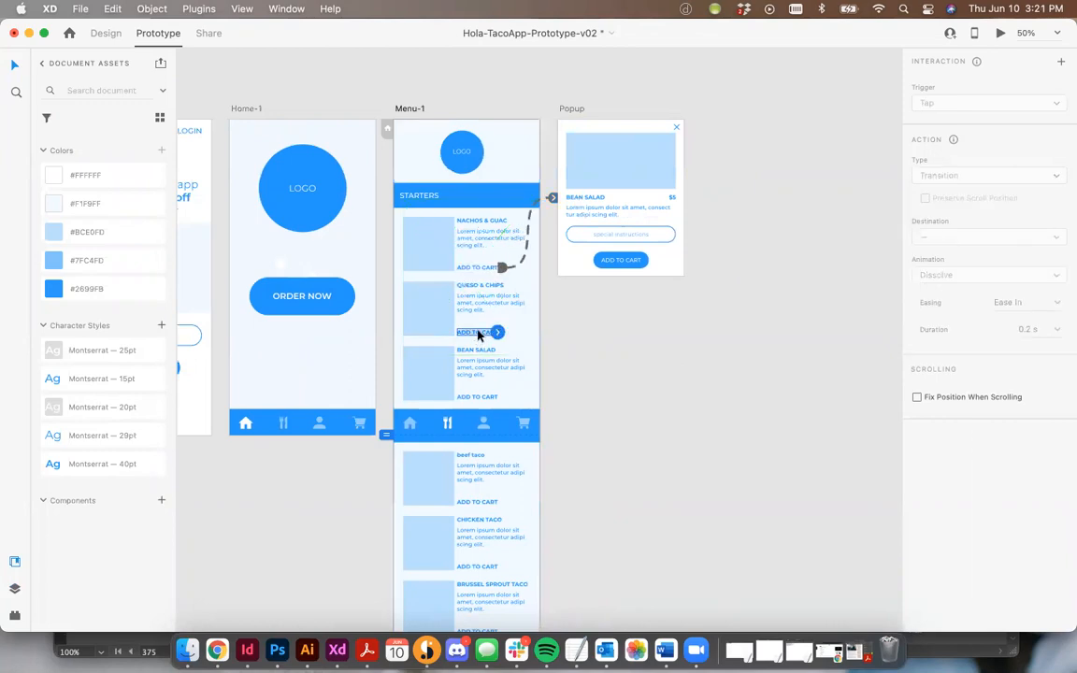
pyautogui.moveTo(497, 333); pyautogui.dragTo(565, 269)
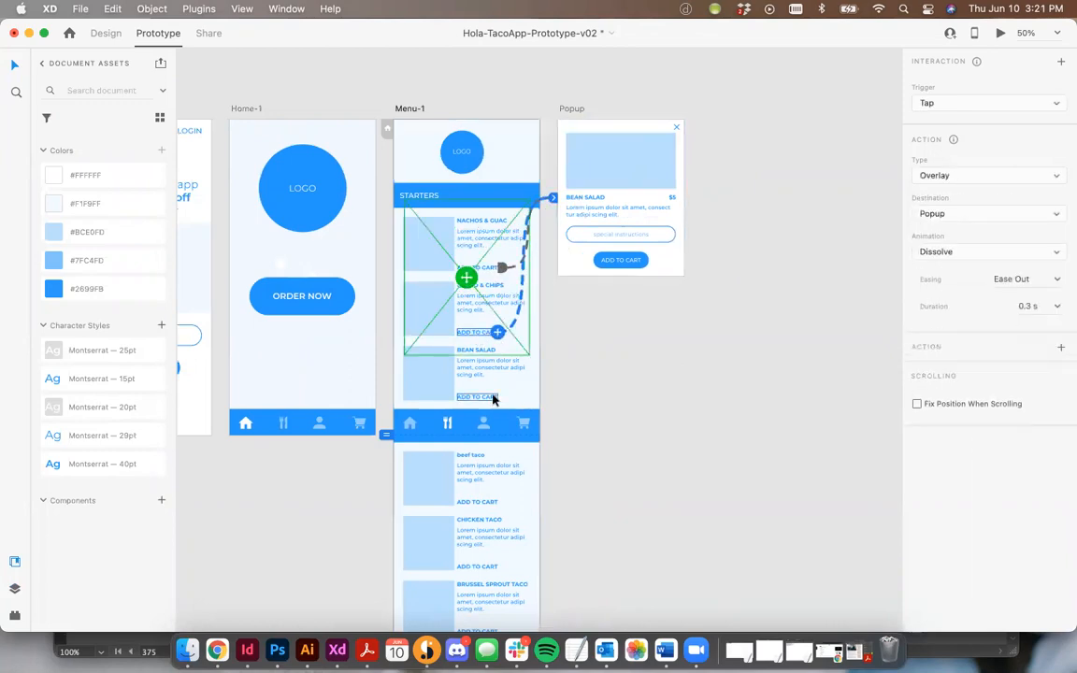
pyautogui.click(495, 399)
pyautogui.moveTo(498, 400); pyautogui.dragTo(575, 191)
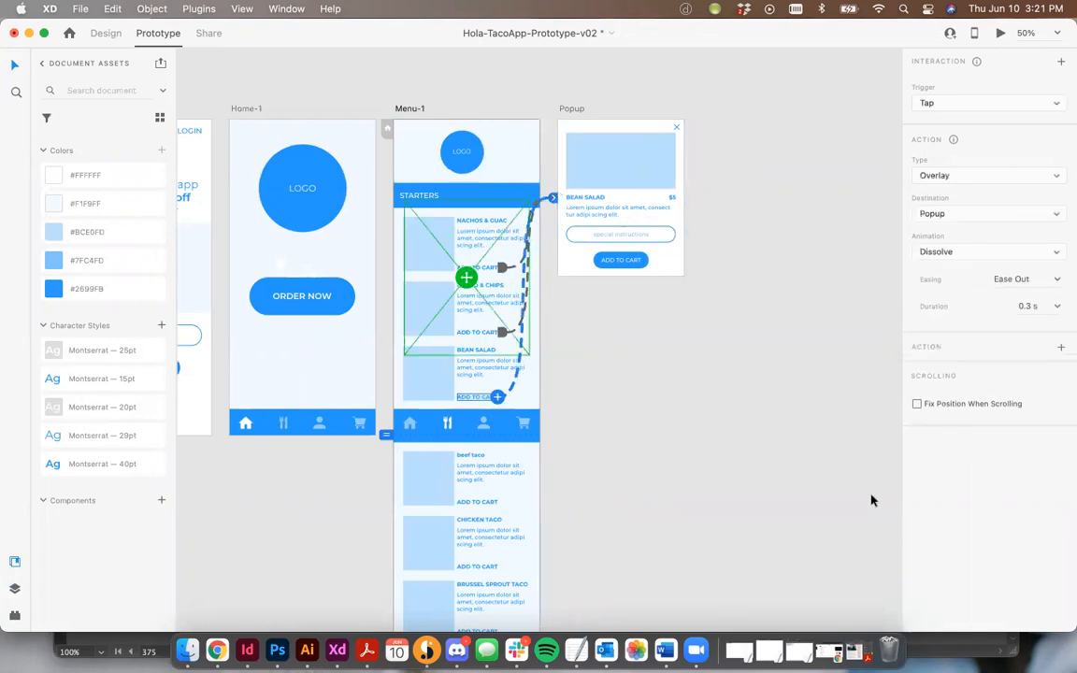
# Enable Fix Position When Scrolling for the Home-1 navigation bar, then select the Menu-1 navigation bar.
pyautogui.click(605, 425)
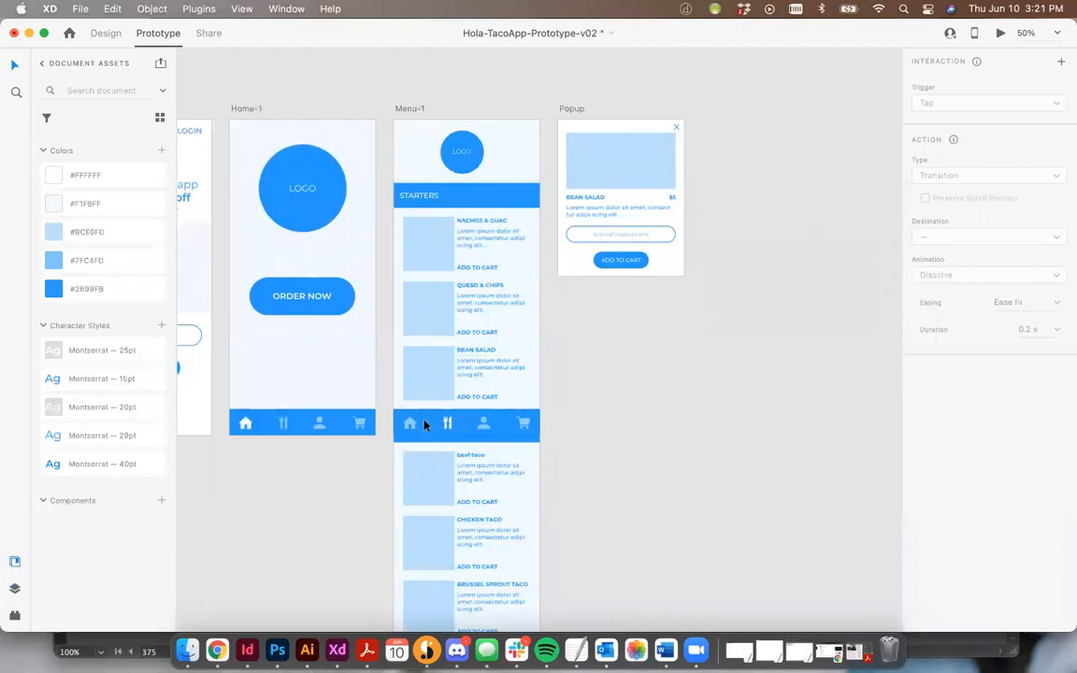
pyautogui.click(334, 424)
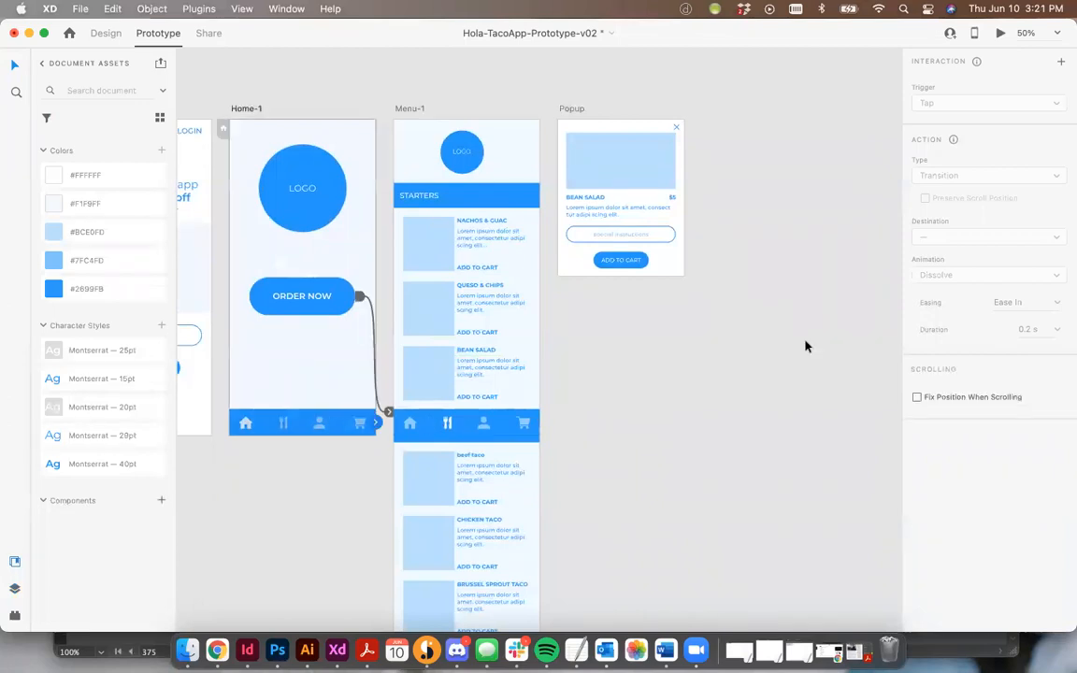
pyautogui.click(917, 397)
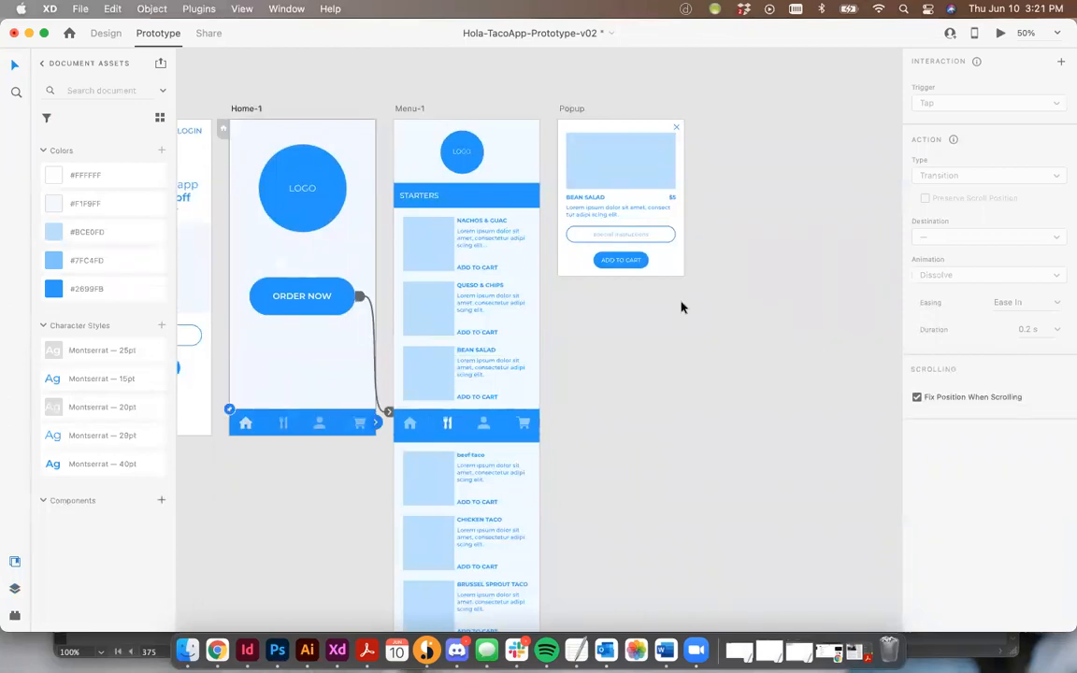
pyautogui.click(523, 420)
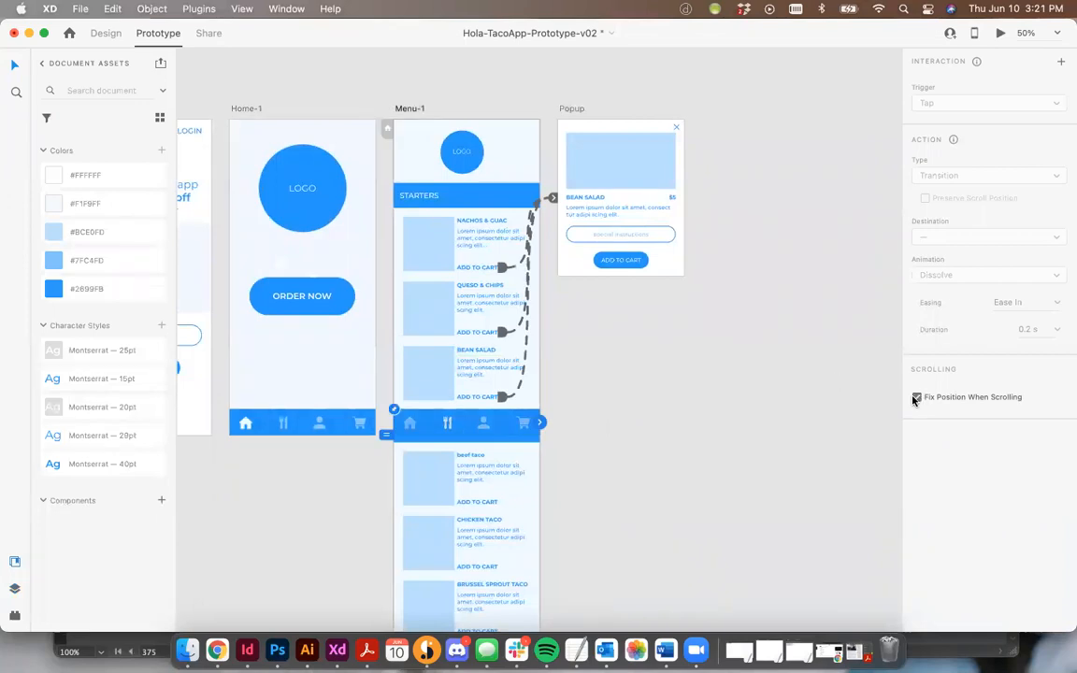
# Try lengthening the Home-1 artboard's height in Design mode, then undo the resize.
pyautogui.press('super+equal')
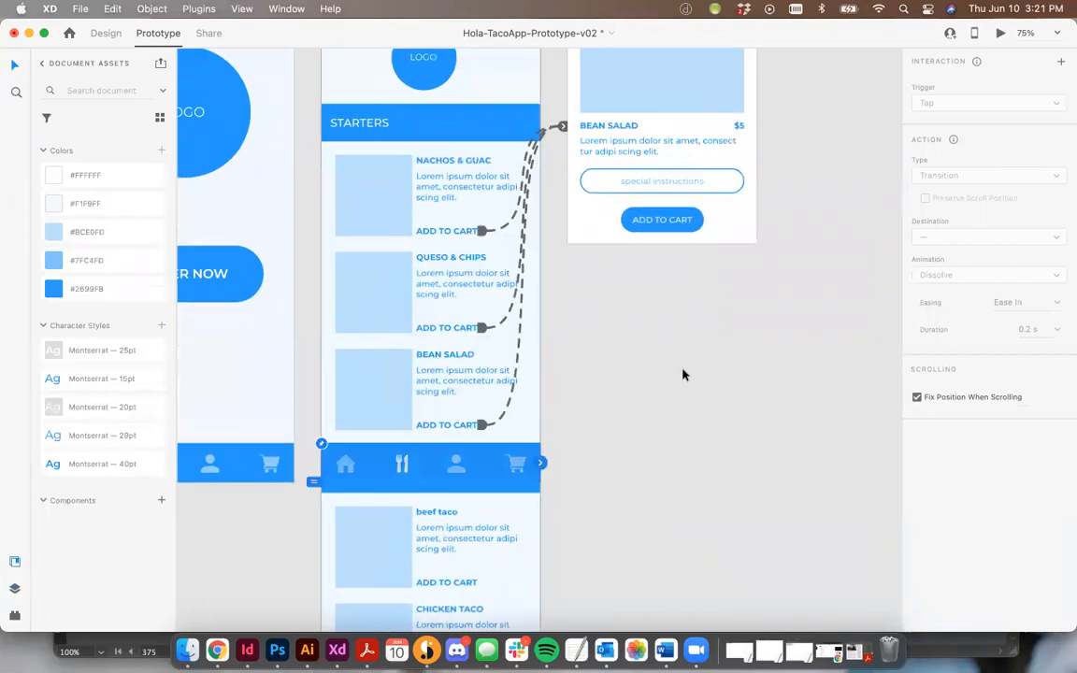
pyautogui.hscroll(-5, 367, 391)
pyautogui.scroll(3, 367, 392)
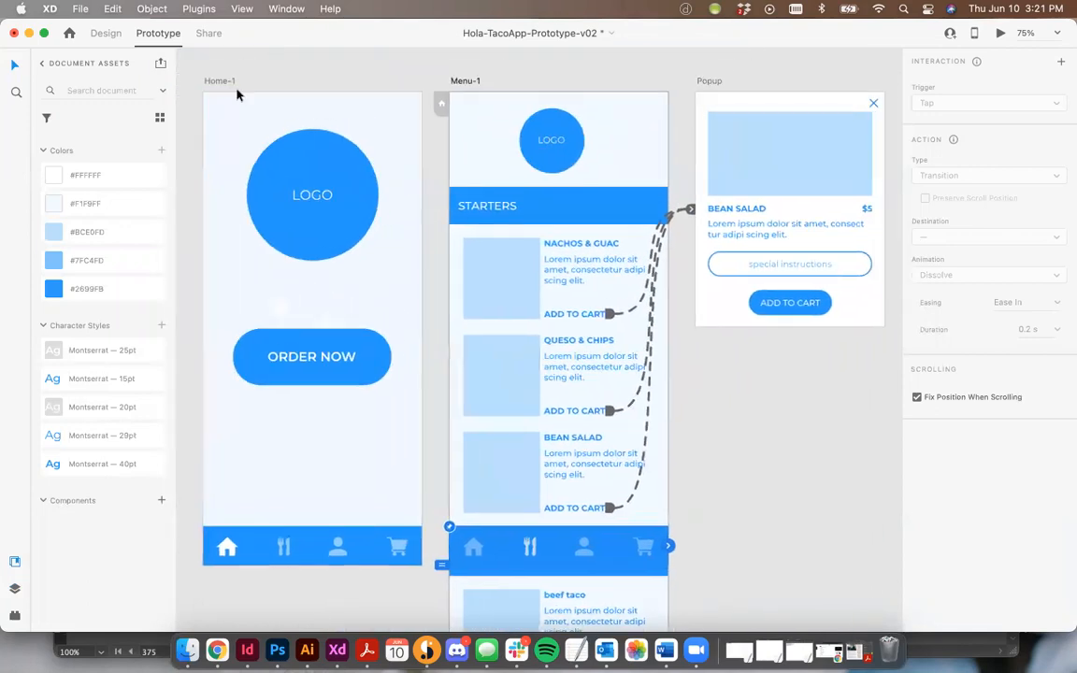
pyautogui.click(225, 83)
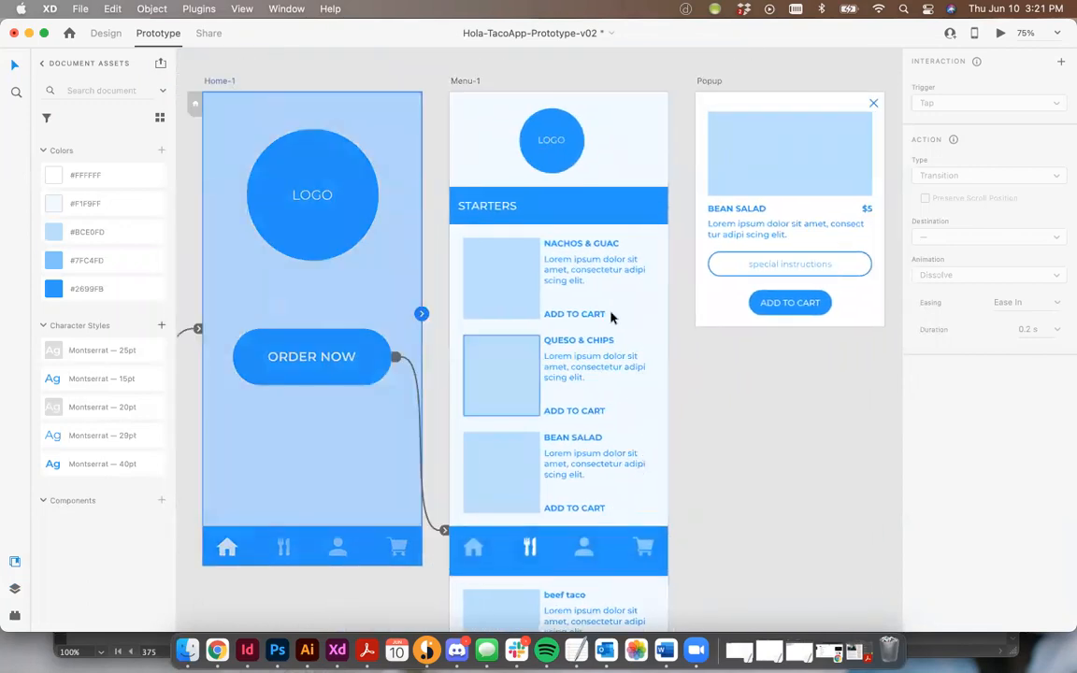
pyautogui.hscroll(-2, 611, 315)
pyautogui.scroll(-2, 610, 315)
pyautogui.scroll(3, 610, 315)
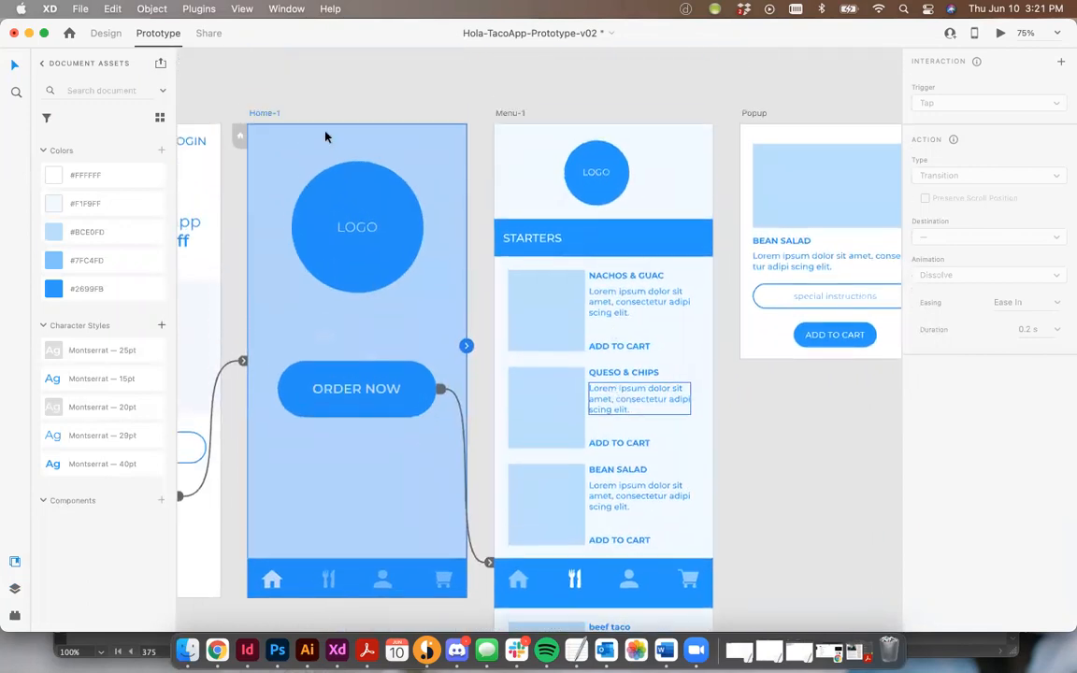
pyautogui.click(107, 33)
pyautogui.scroll(-4, 396, 125)
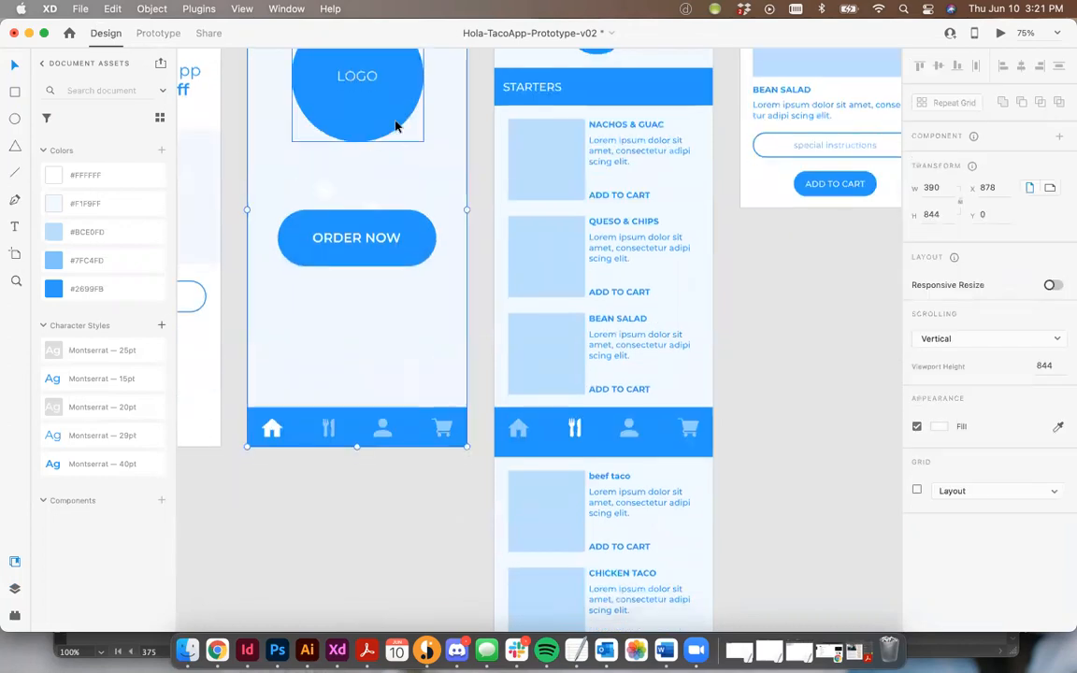
pyautogui.moveTo(363, 507); pyautogui.dragTo(362, 520)
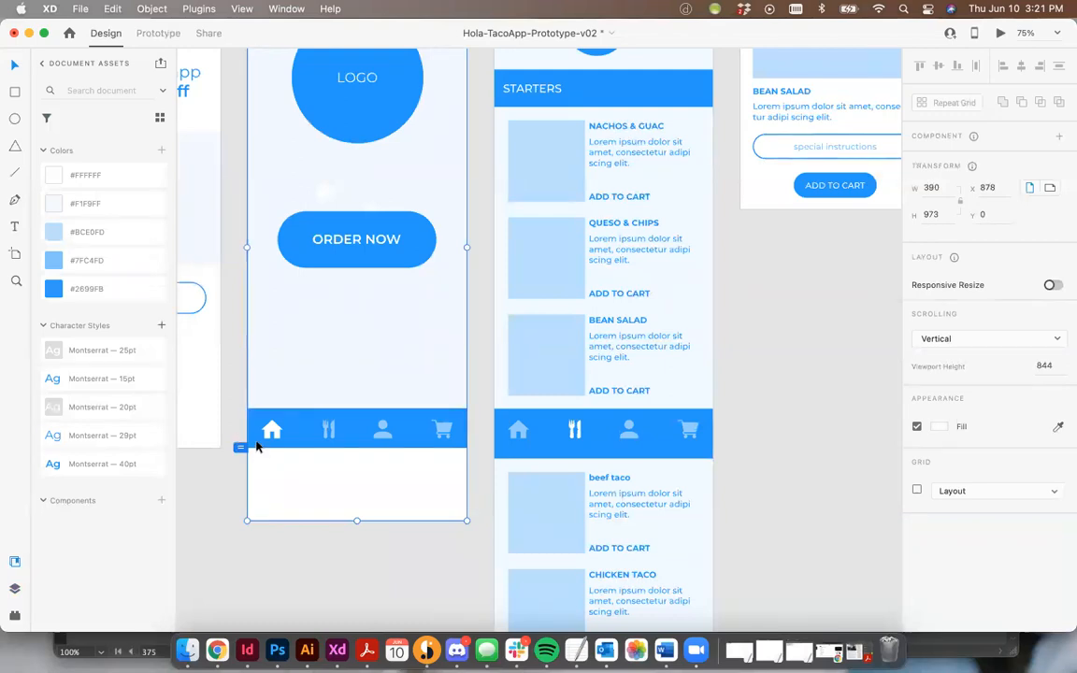
pyautogui.press('super+z')
# Select the Home-1 navigation bar and paste it into the Menu-1 artboard.
pyautogui.click(334, 536)
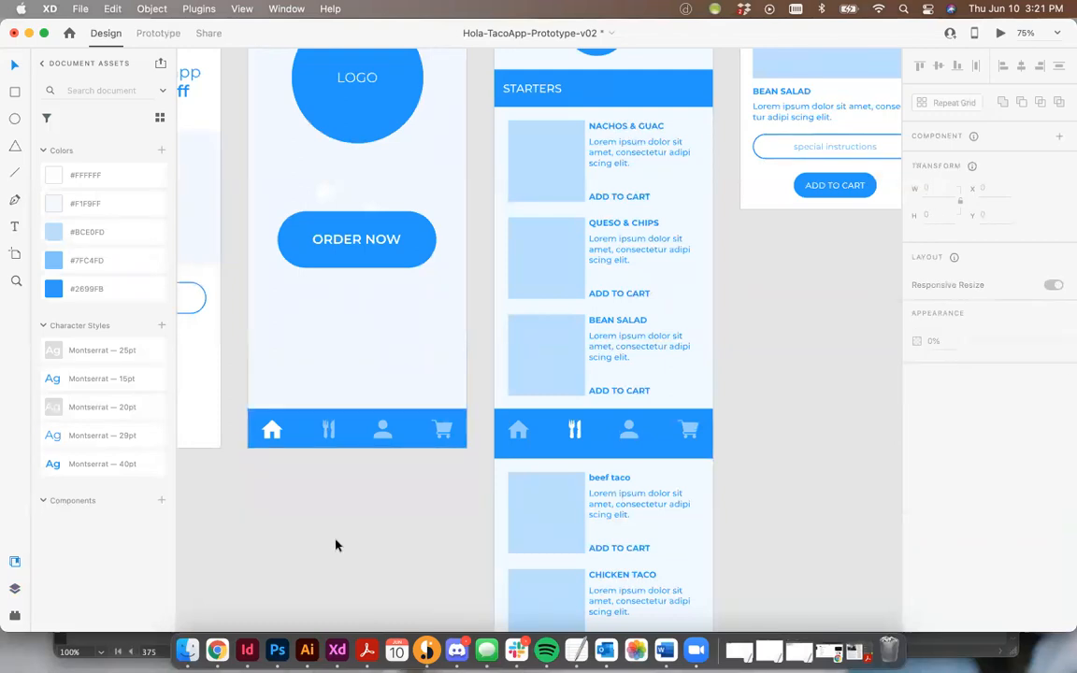
pyautogui.click(295, 420)
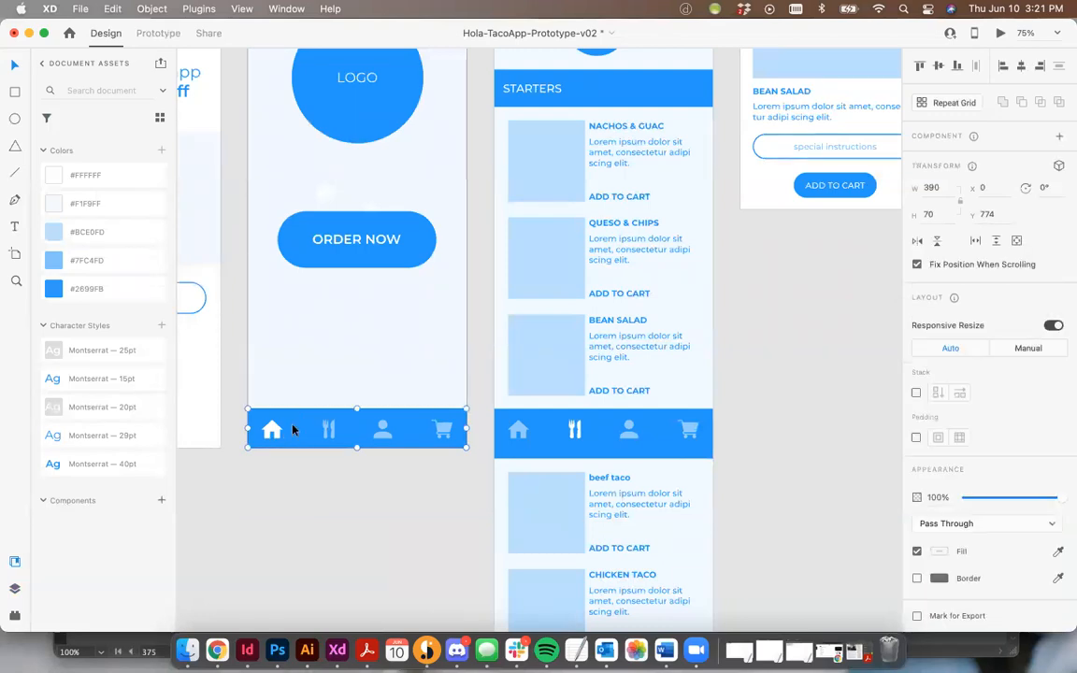
pyautogui.hscroll(2, 292, 429)
pyautogui.press('super+v')
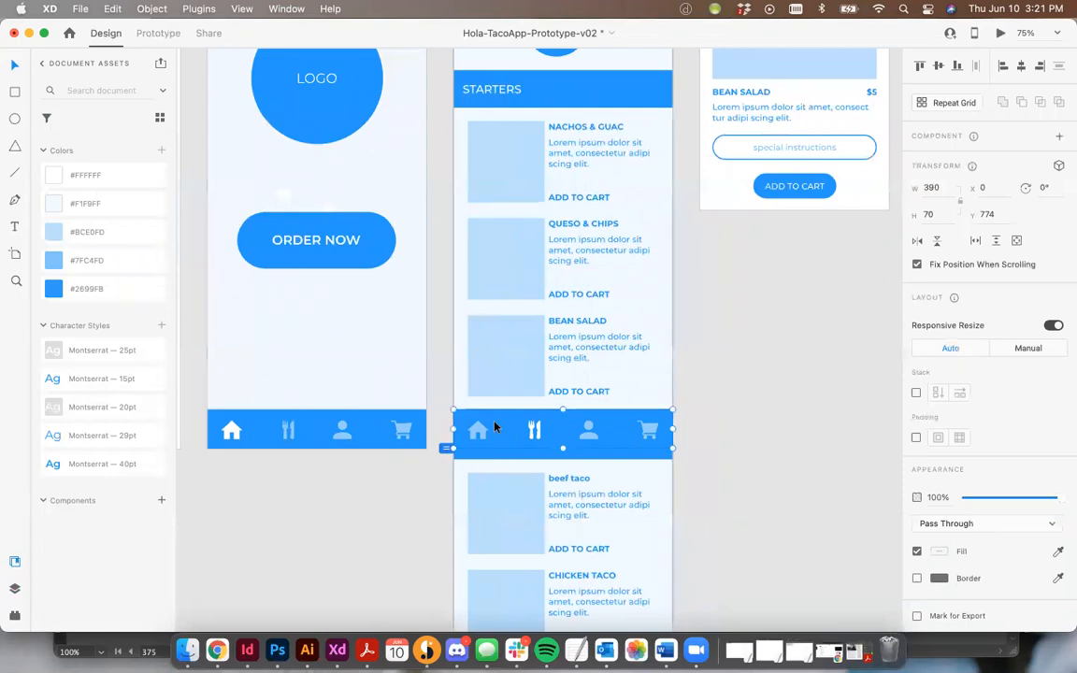
# Review the full length of the Menu-1 artboard and reselect its navigation bar in Prototype mode.
pyautogui.scroll(-3, 612, 414)
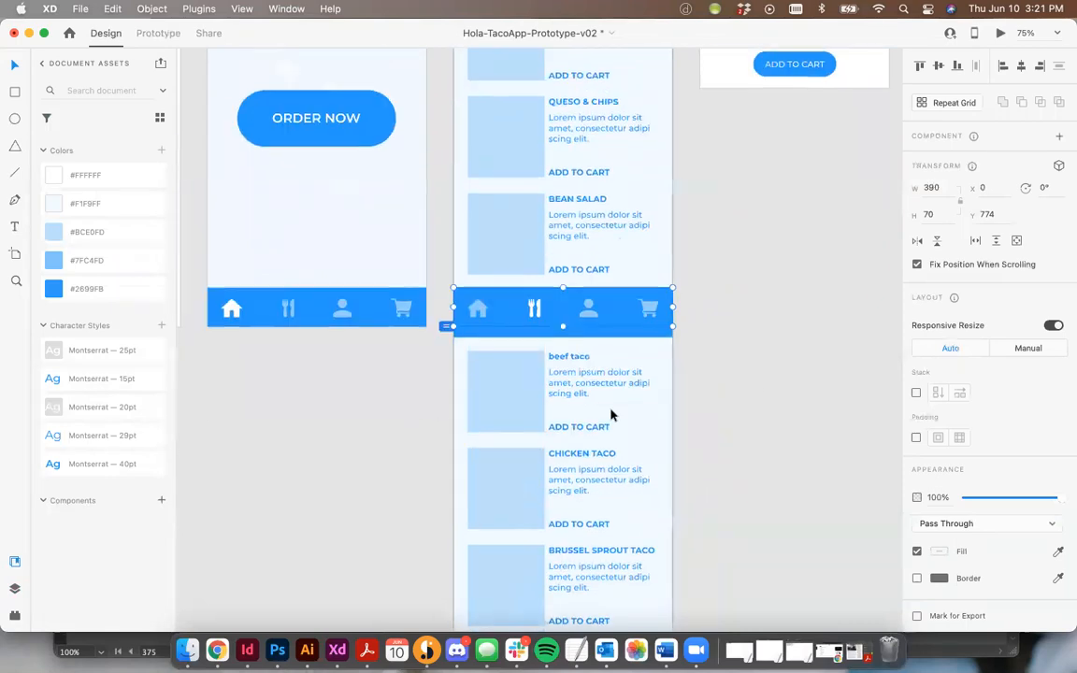
pyautogui.scroll(-10, 485, 196)
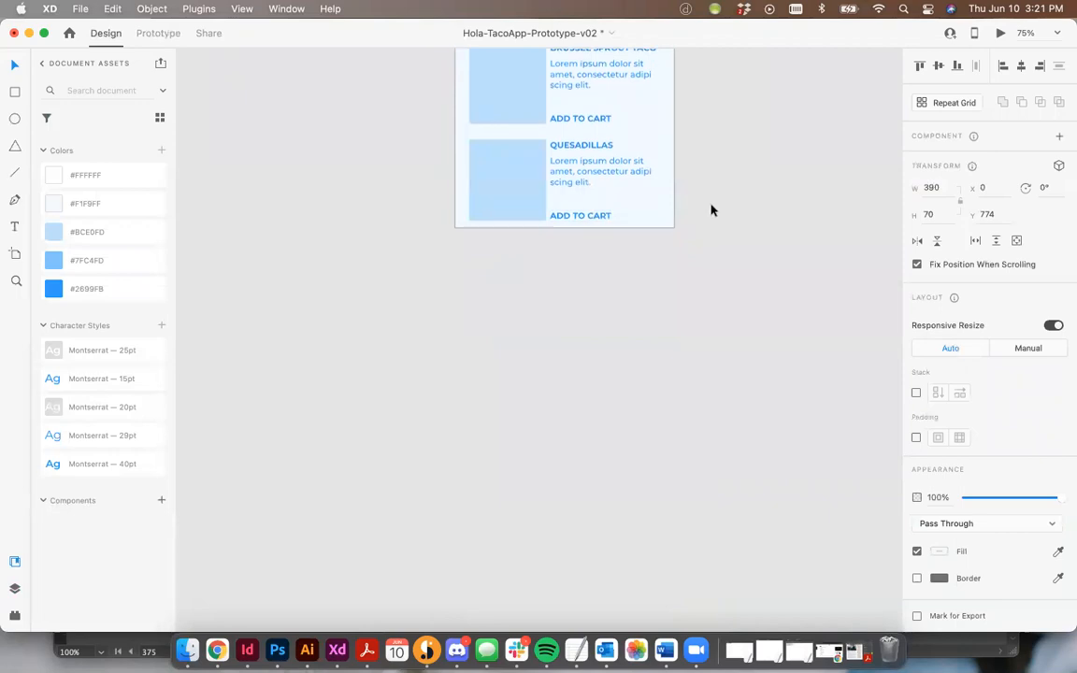
pyautogui.scroll(5, 709, 210)
pyautogui.press('super+minus')
pyautogui.scroll(1, 711, 211)
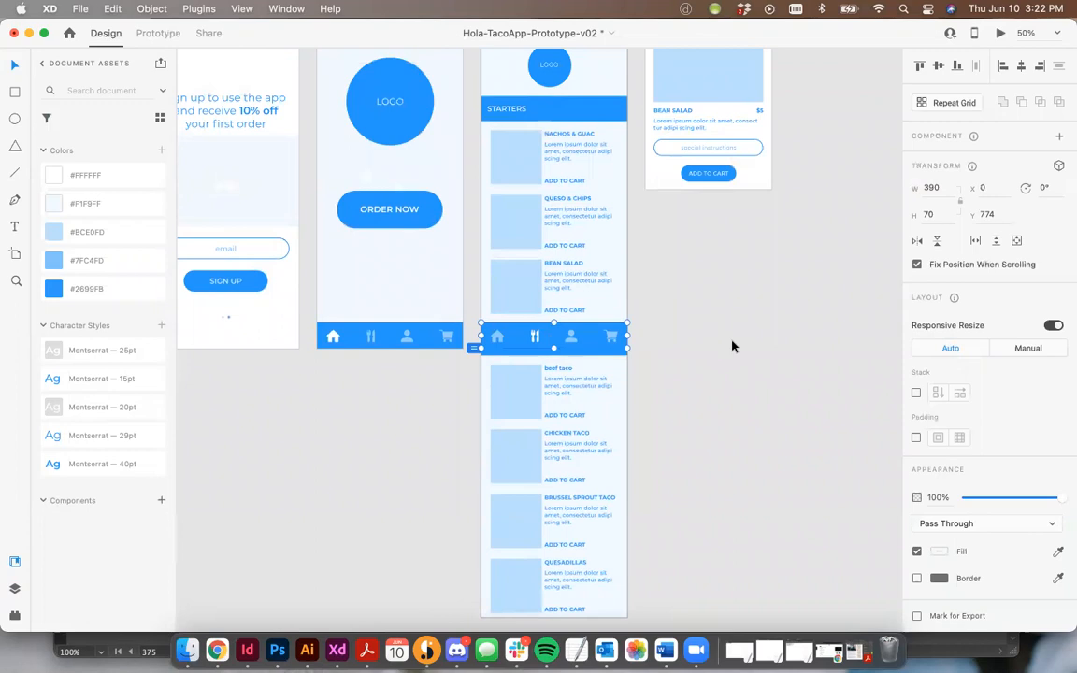
pyautogui.click(800, 354)
pyautogui.click(619, 341)
pyautogui.click(154, 33)
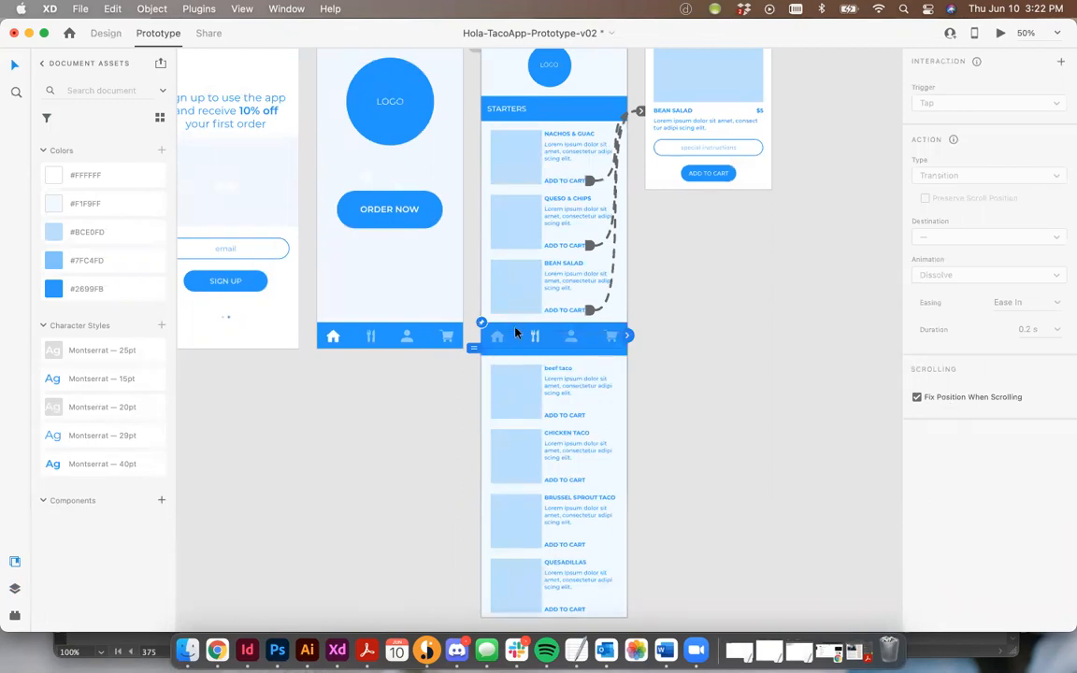
# Inspect the Menu-1 layers, comparing the sticky navigation group with the MAINS header.
pyautogui.click(498, 354)
pyautogui.click(14, 589)
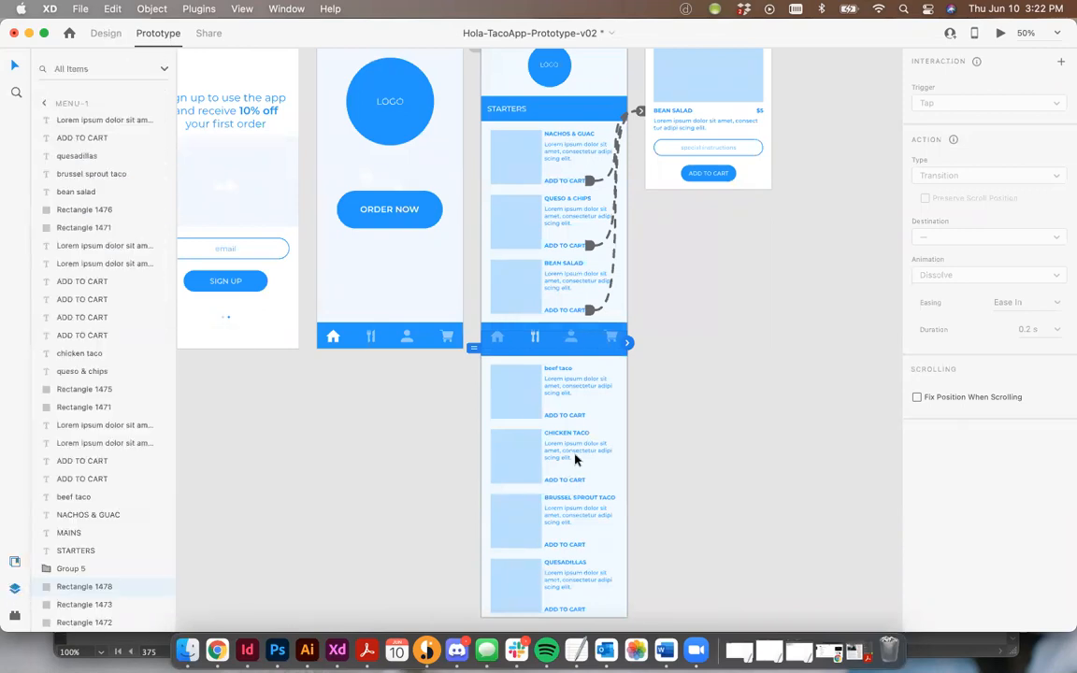
pyautogui.click(679, 389)
pyautogui.click(500, 333)
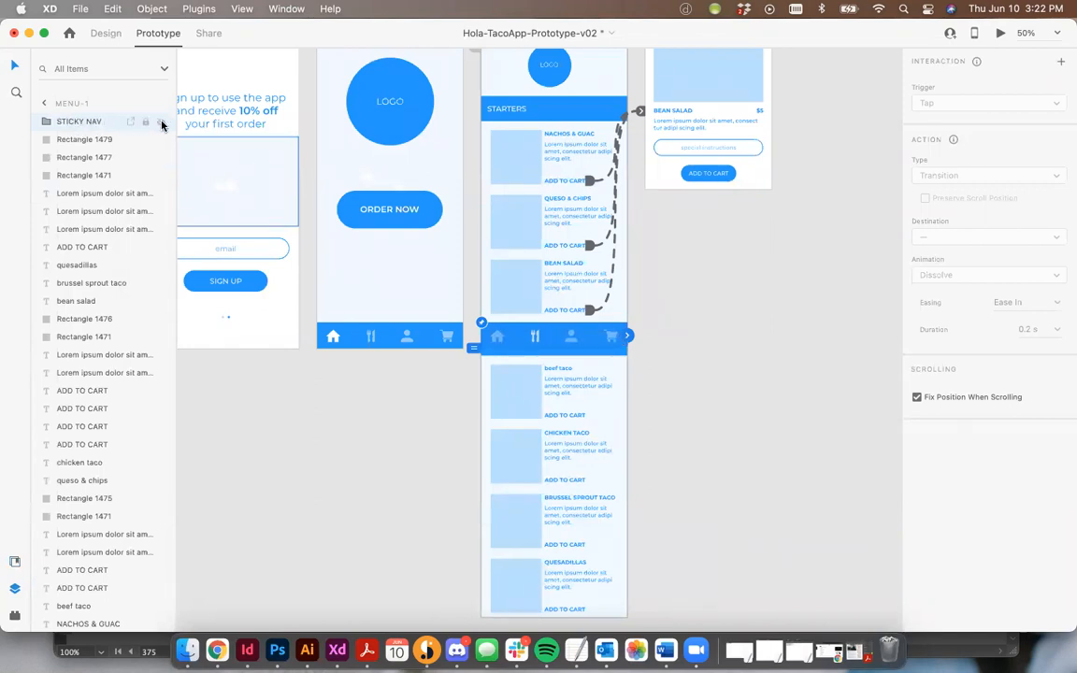
pyautogui.click(764, 420)
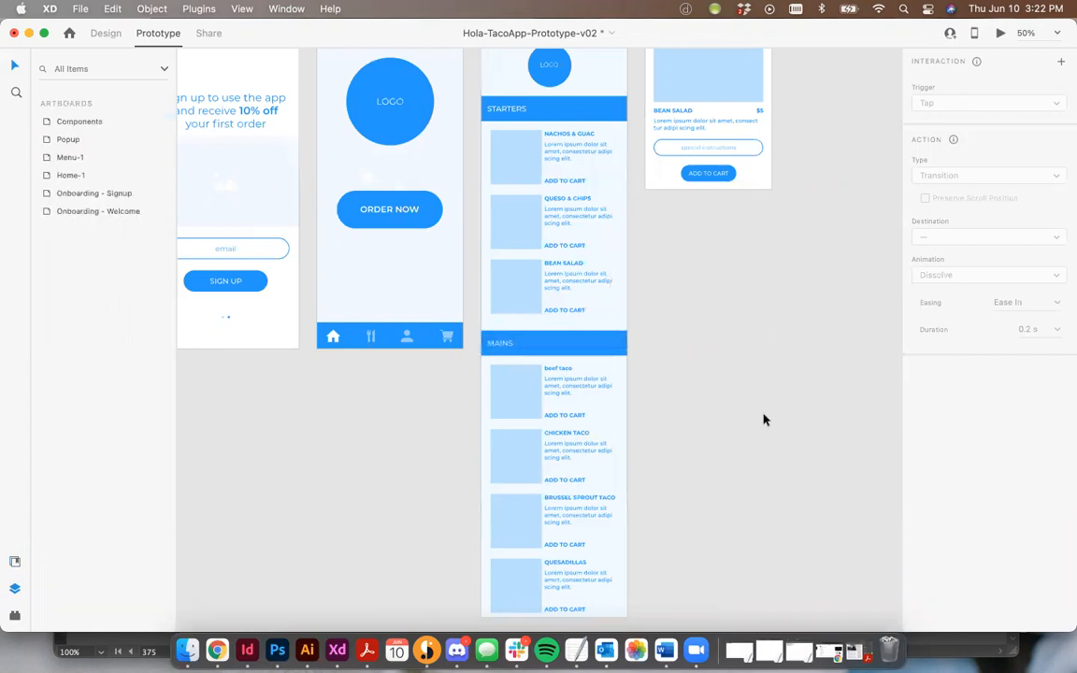
pyautogui.click(585, 352)
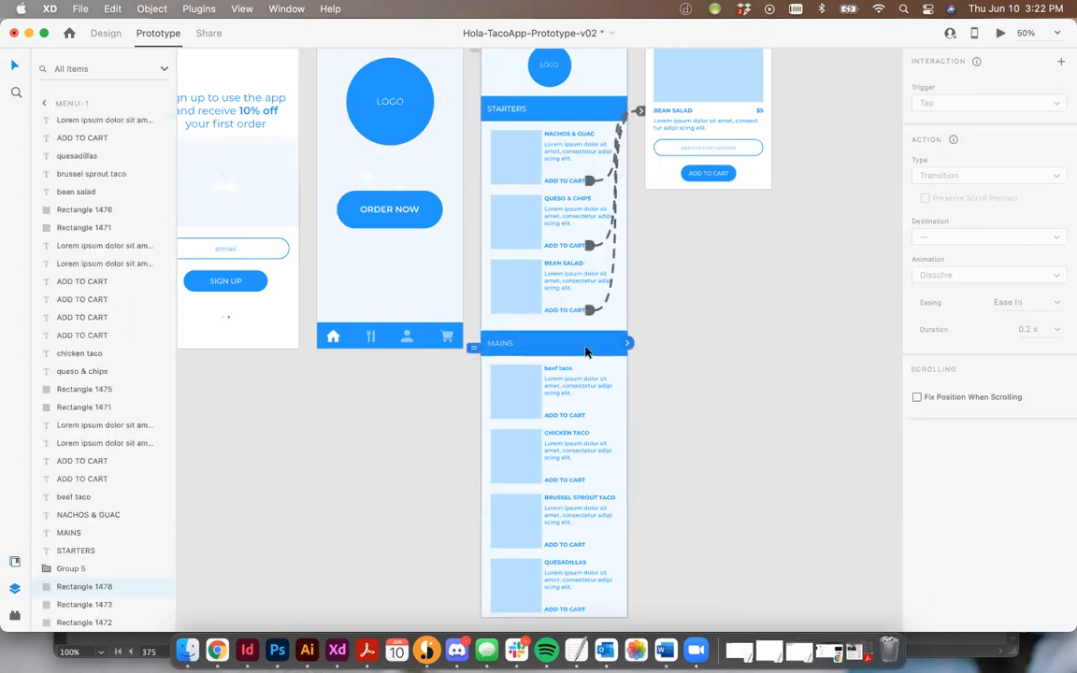
pyautogui.doubleClick(497, 342)
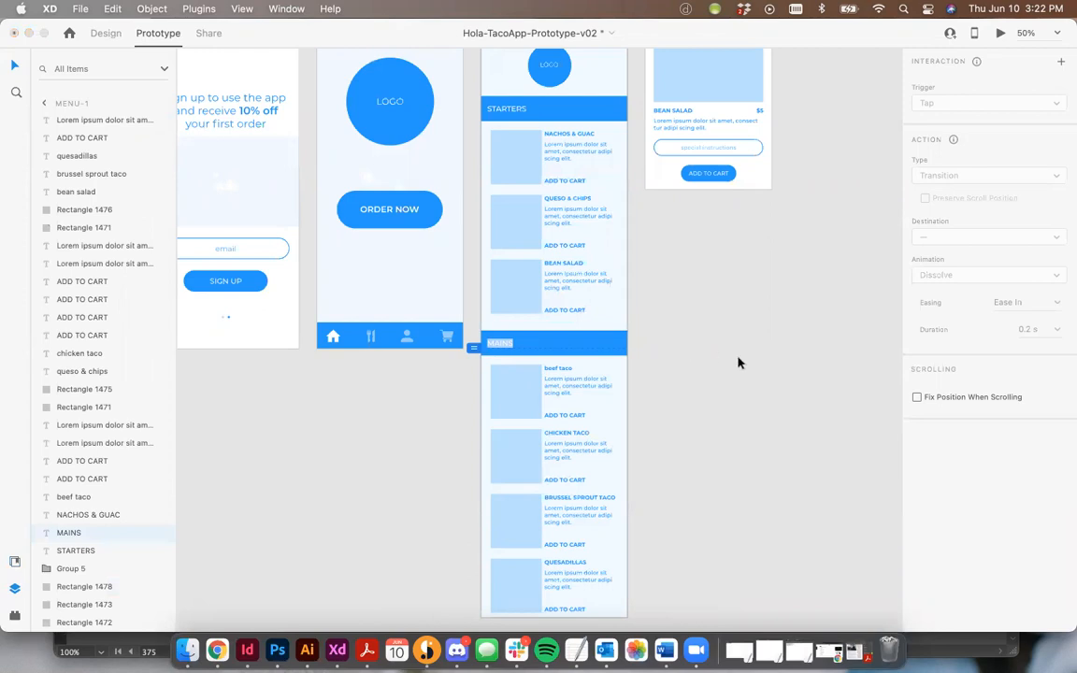
# Examine the Menu-1 layer entries and return to an overview of all artboards.
pyautogui.press('Escape')
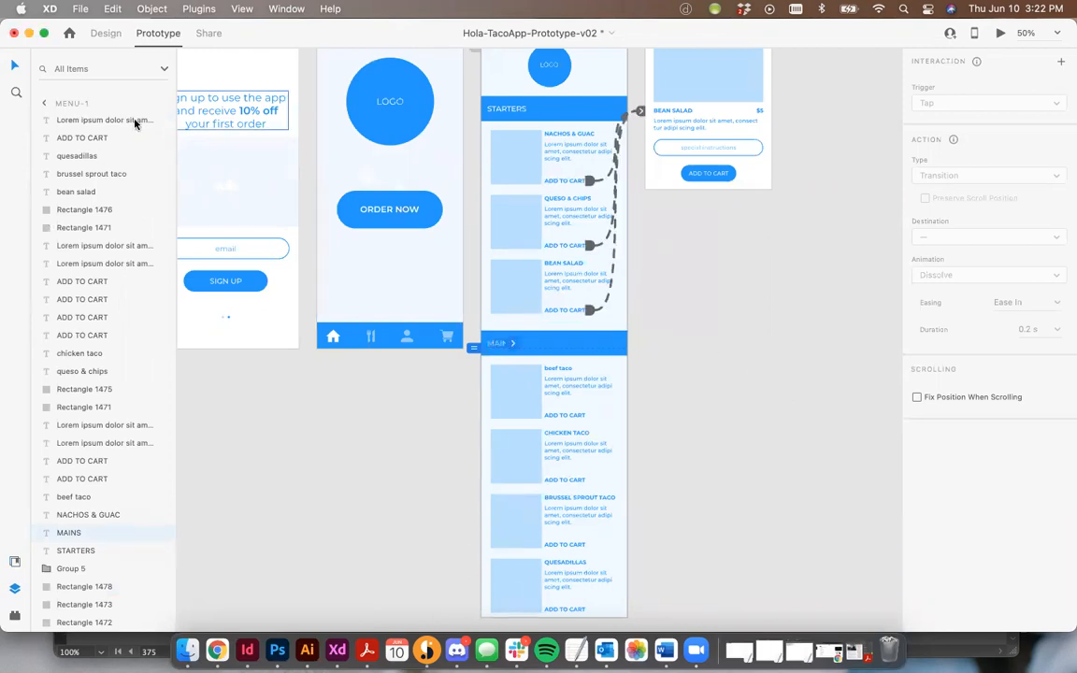
pyautogui.click(101, 120)
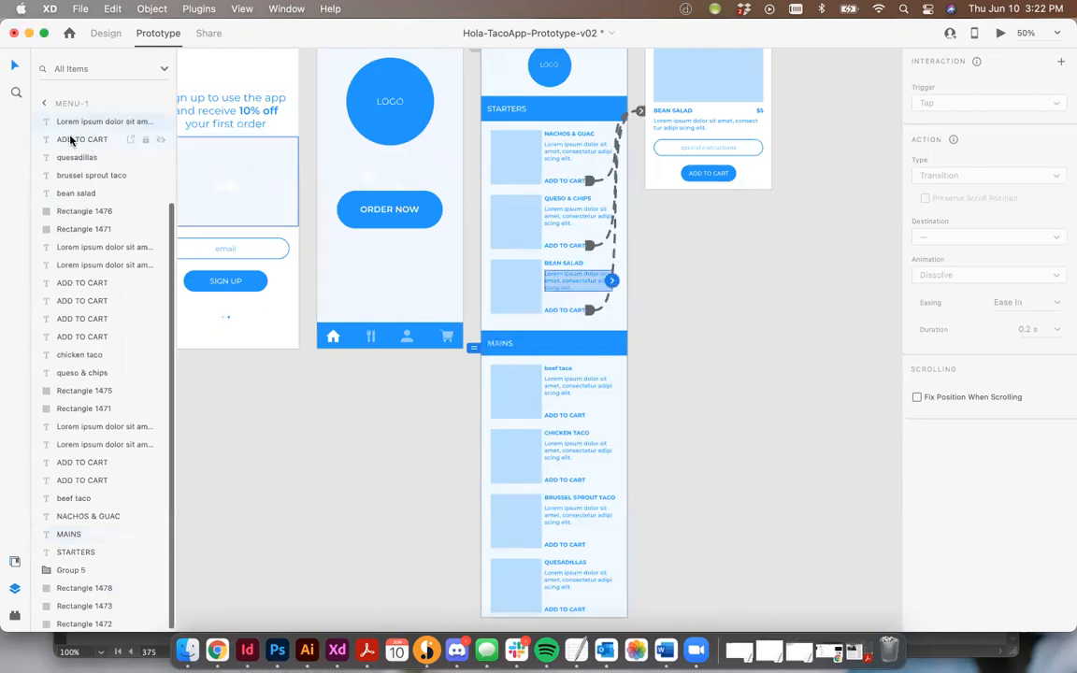
pyautogui.scroll(3, 84, 137)
pyautogui.click(93, 122)
pyautogui.click(161, 122)
pyautogui.click(731, 392)
pyautogui.scroll(5, 731, 392)
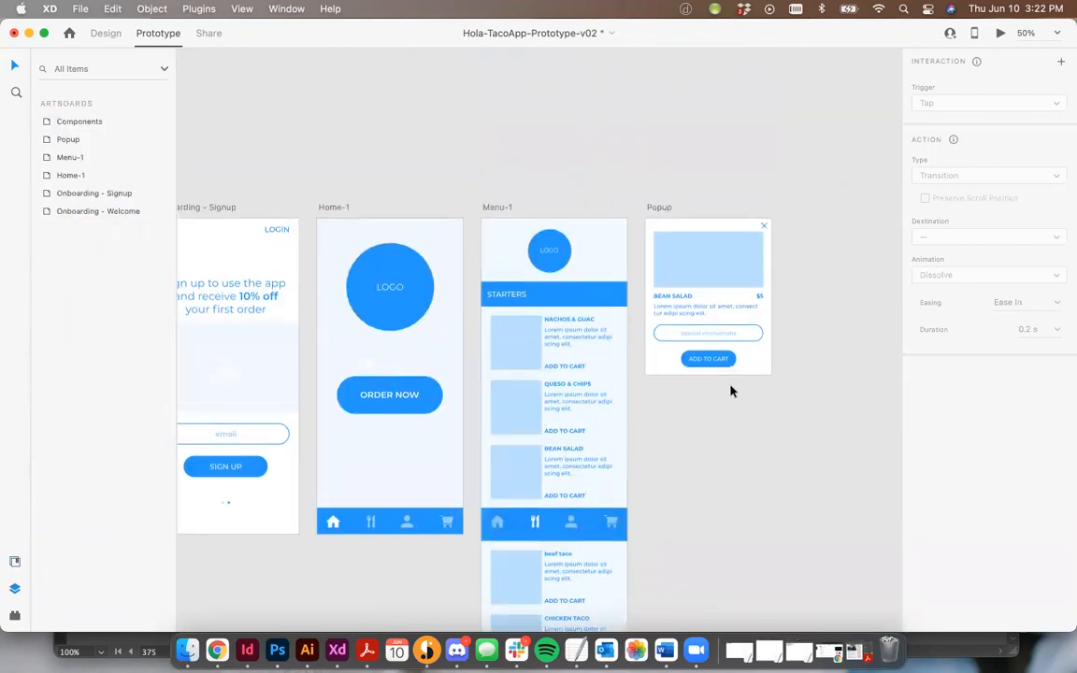
pyautogui.hscroll(-1, 590, 251)
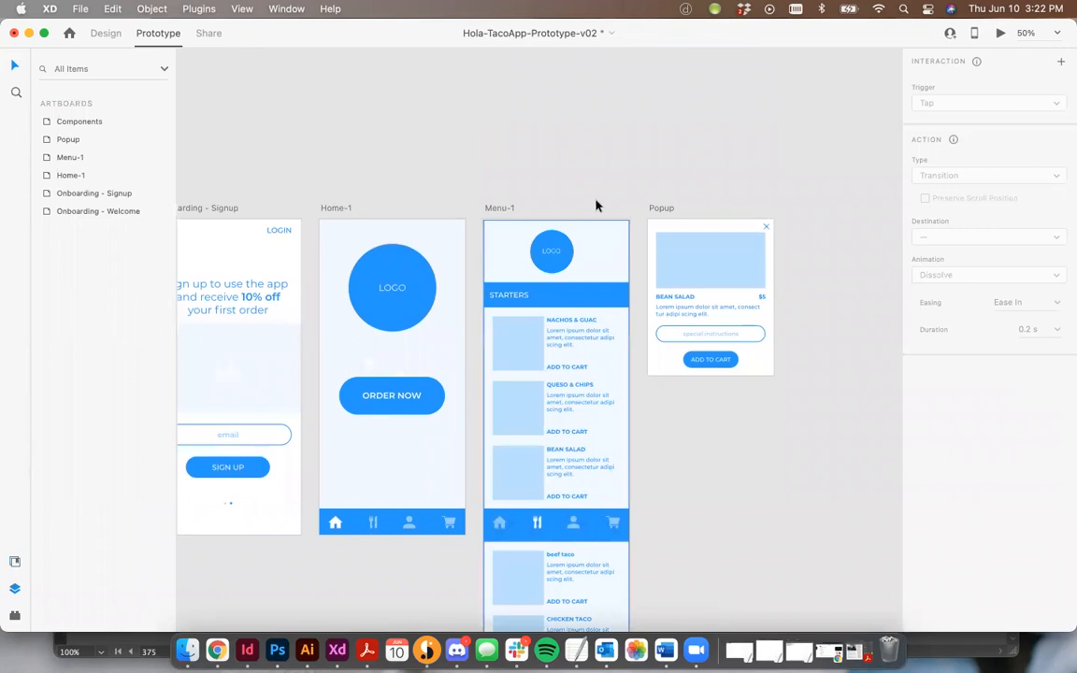
pyautogui.hscroll(-5, 599, 204)
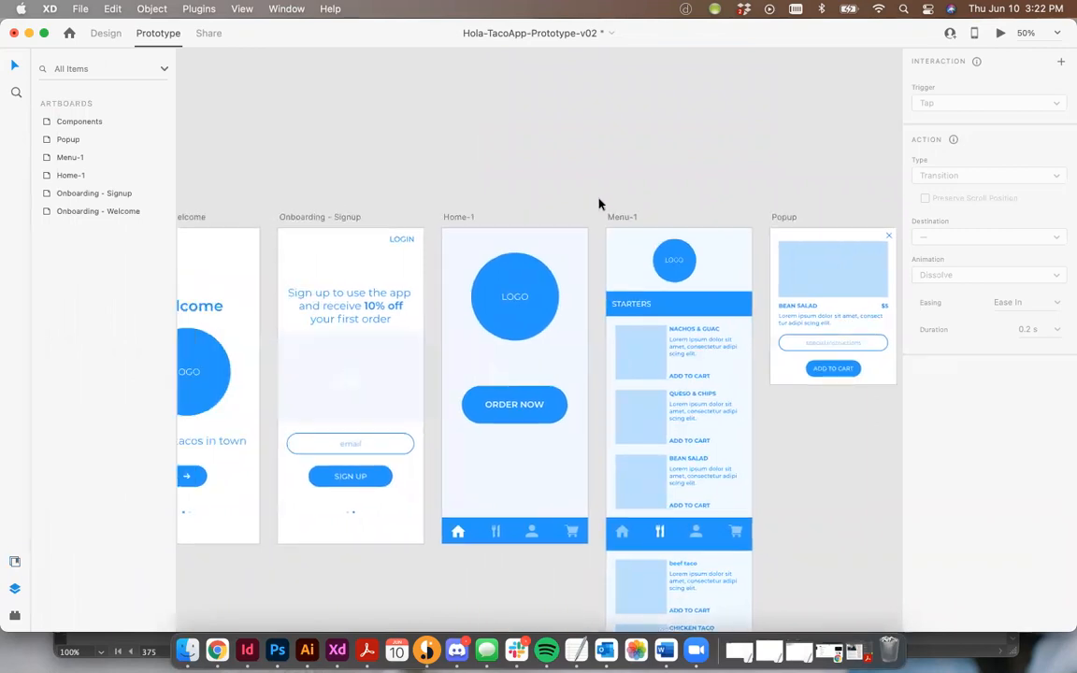
pyautogui.hscroll(-3, 599, 203)
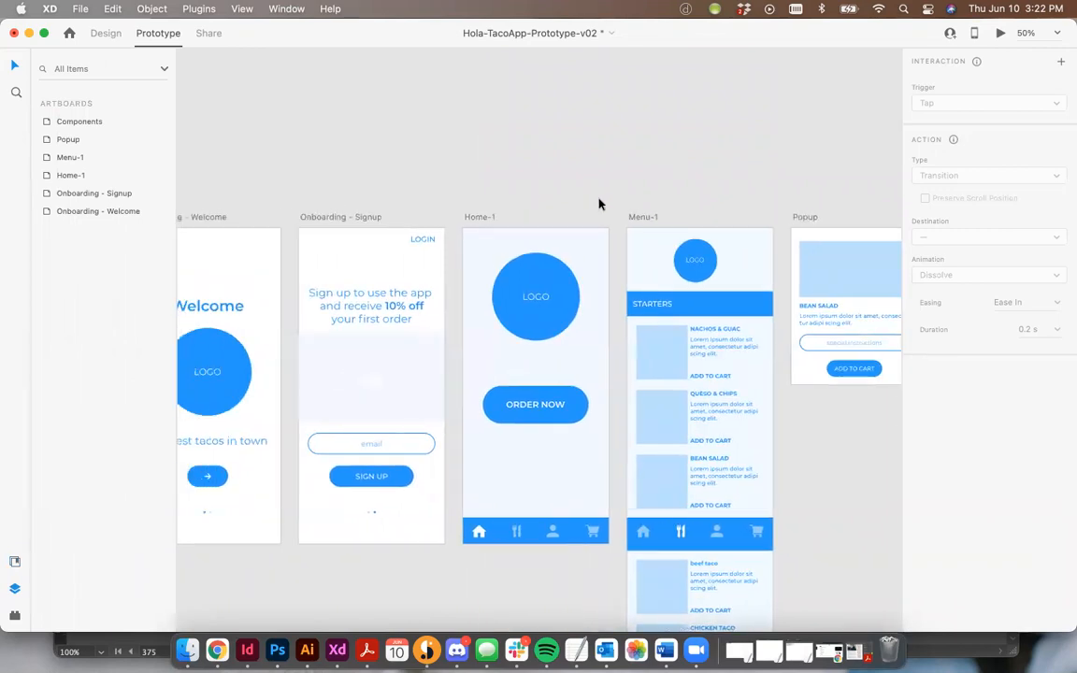
# Preview the prototype from the Onboarding - Welcome artboard, tapping through to the menu screen and its home icon.
pyautogui.click(249, 228)
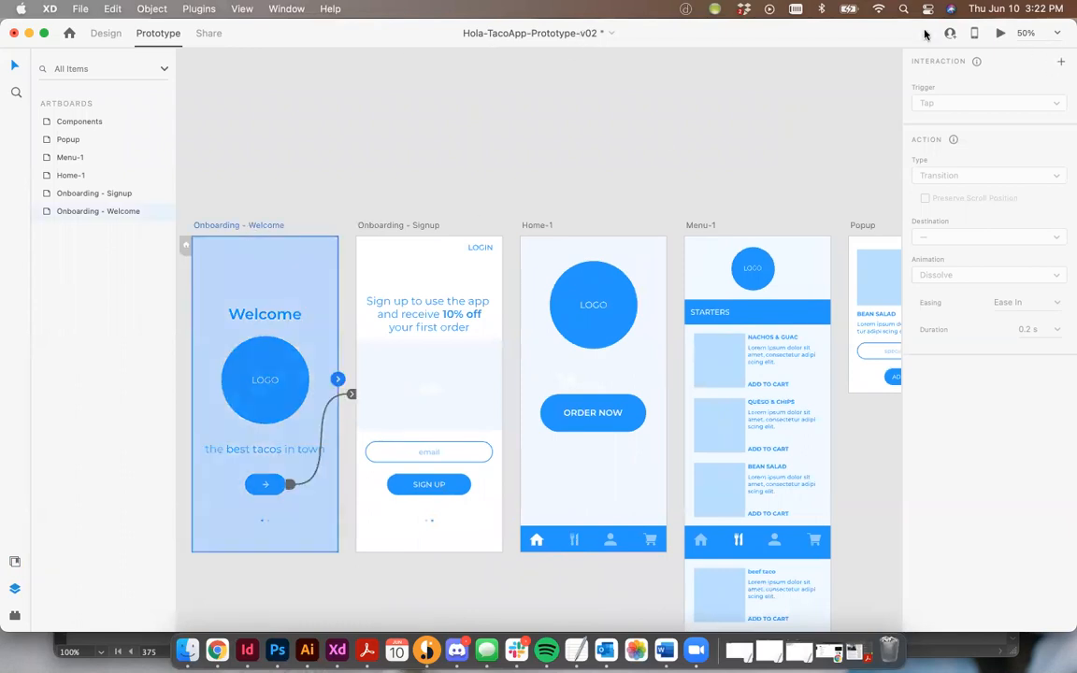
pyautogui.click(1000, 33)
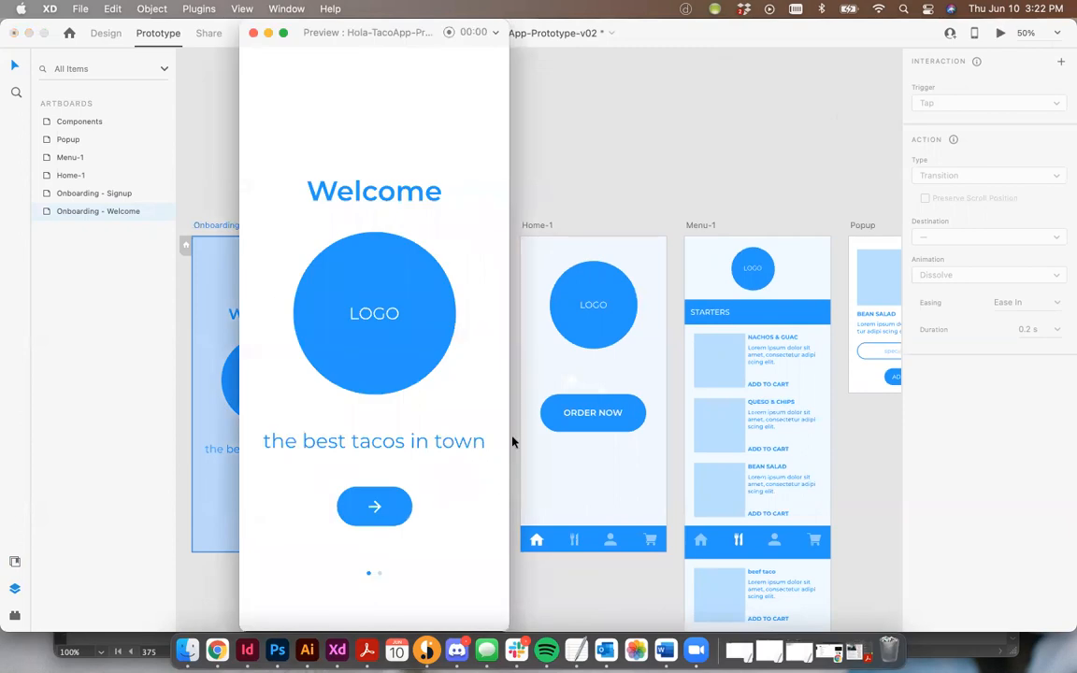
pyautogui.click(372, 514)
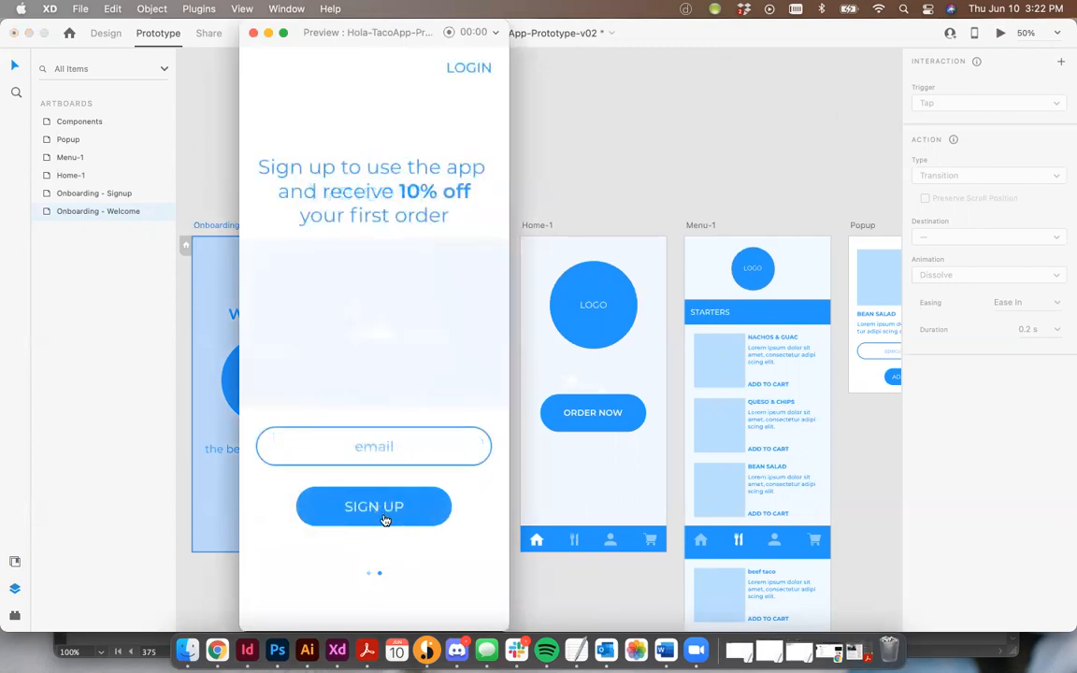
pyautogui.click(384, 500)
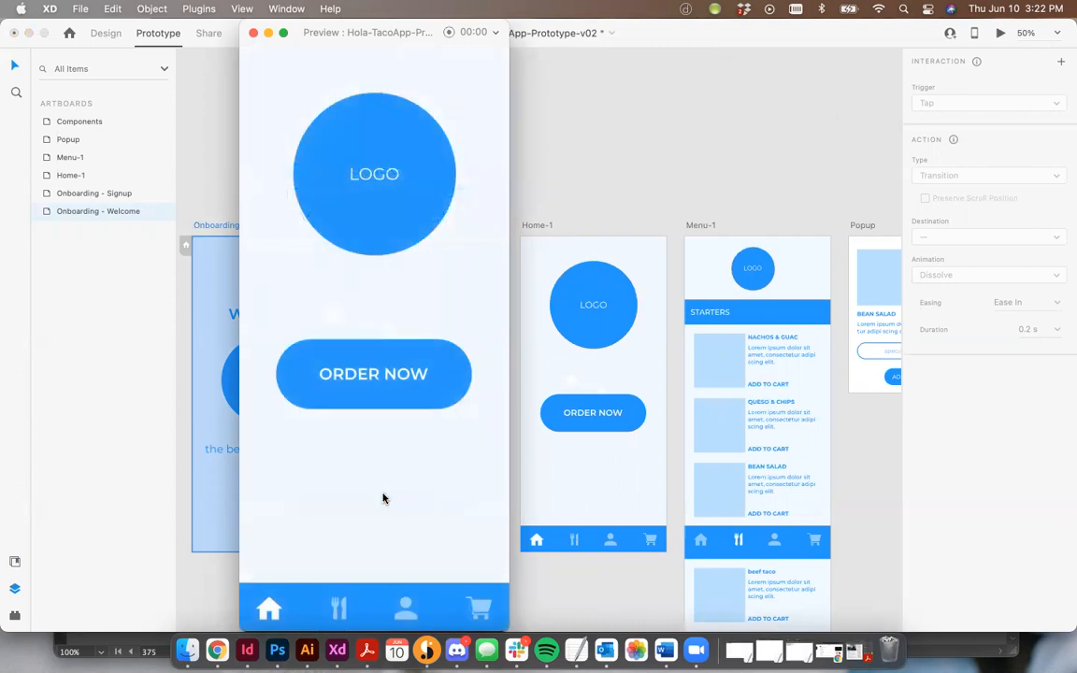
pyautogui.click(382, 384)
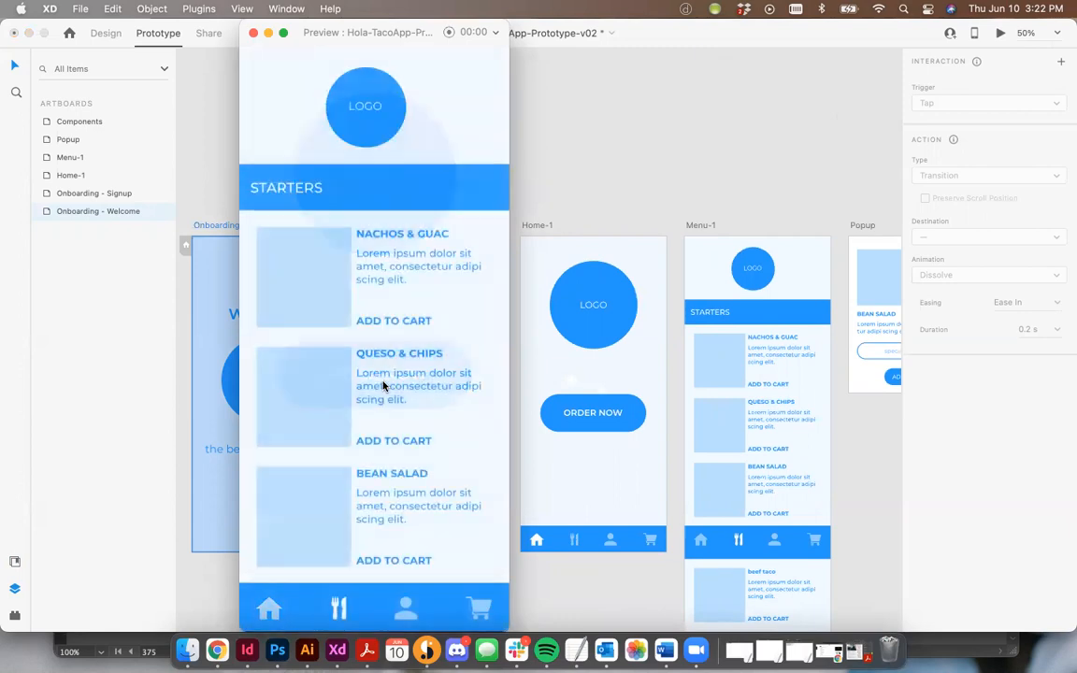
pyautogui.click(387, 319)
pyautogui.click(404, 165)
pyautogui.click(397, 439)
pyautogui.click(269, 610)
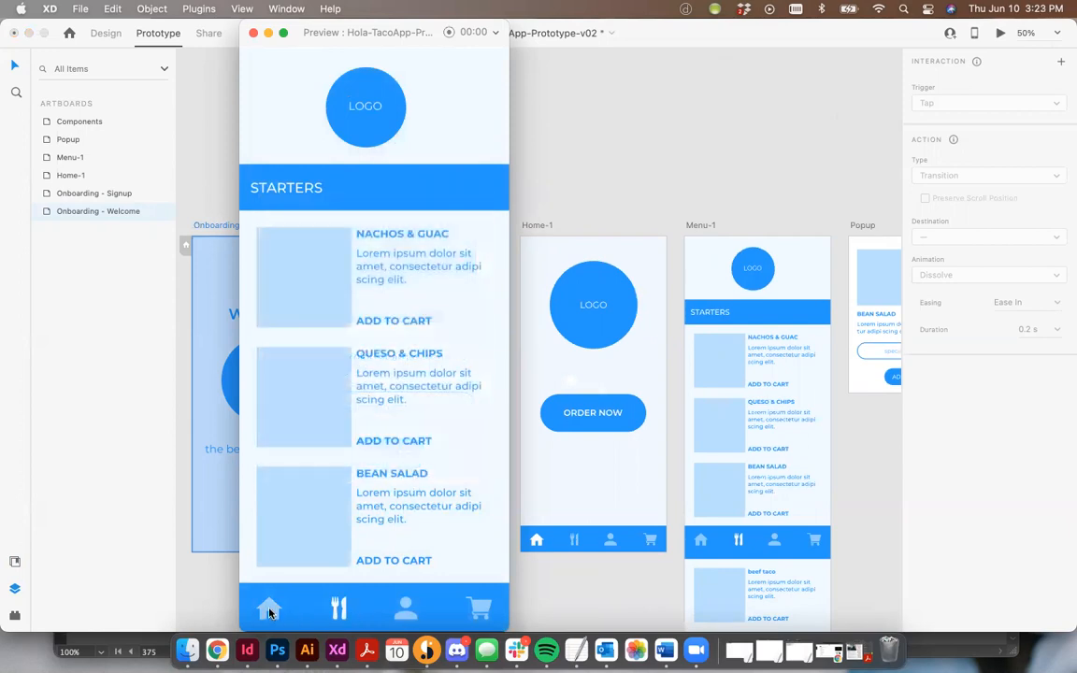
pyautogui.click(252, 33)
# Ungroup the STICKY NAV group on the Menu-1 artboard.
pyautogui.click(610, 150)
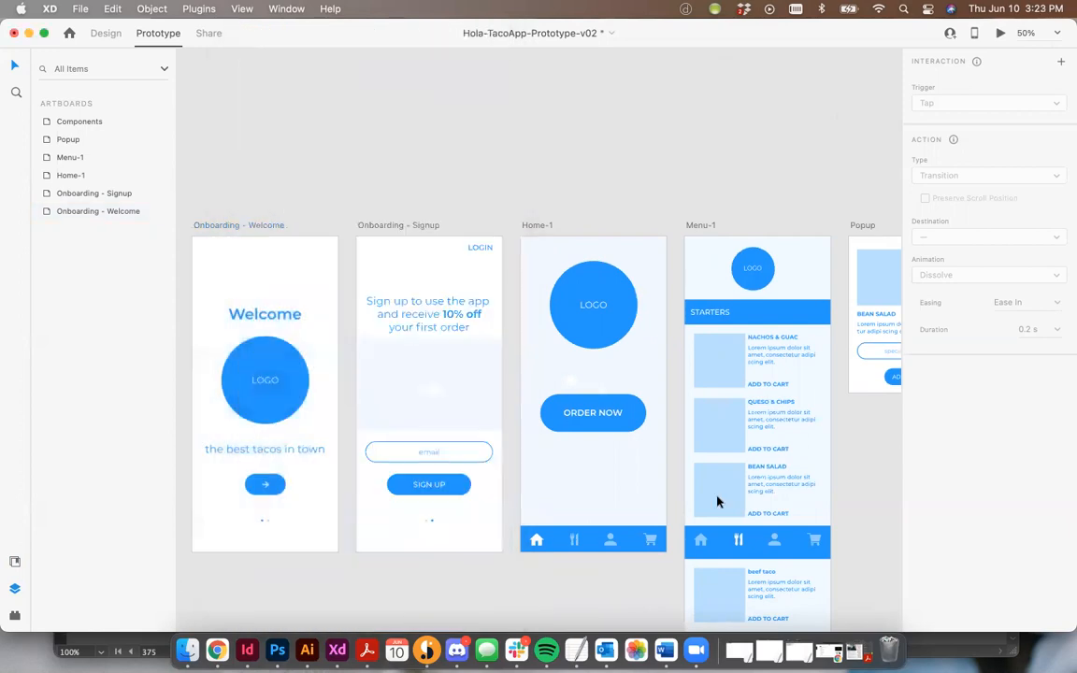
pyautogui.click(744, 541)
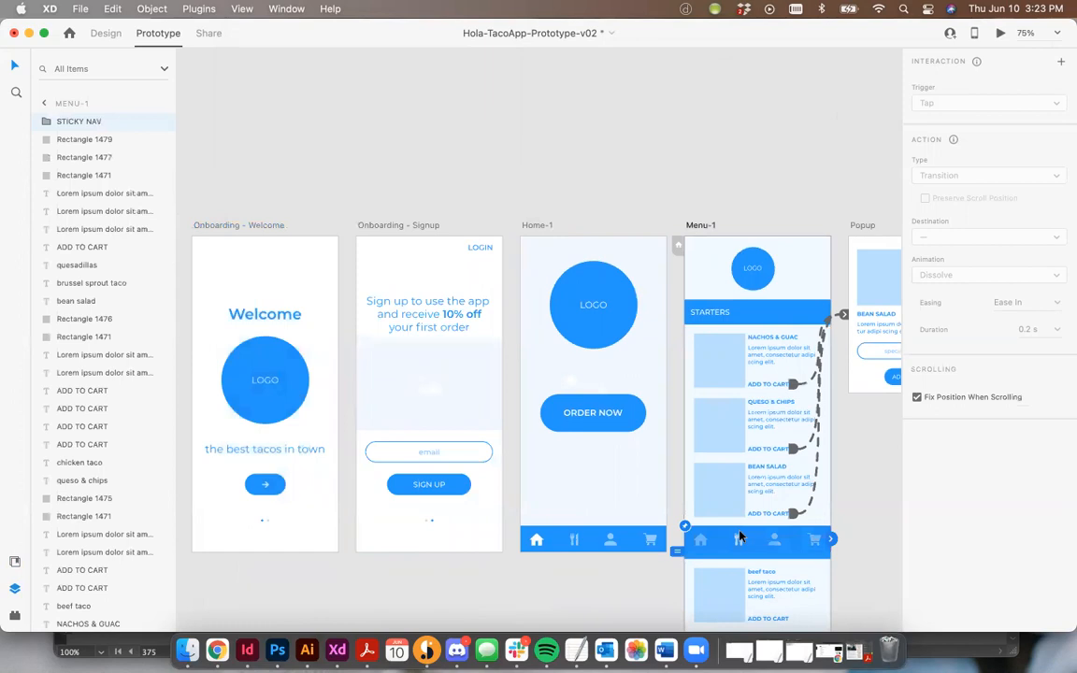
pyautogui.press('super+plus')
pyautogui.hscroll(3, 548, 329)
pyautogui.scroll(-5, 548, 329)
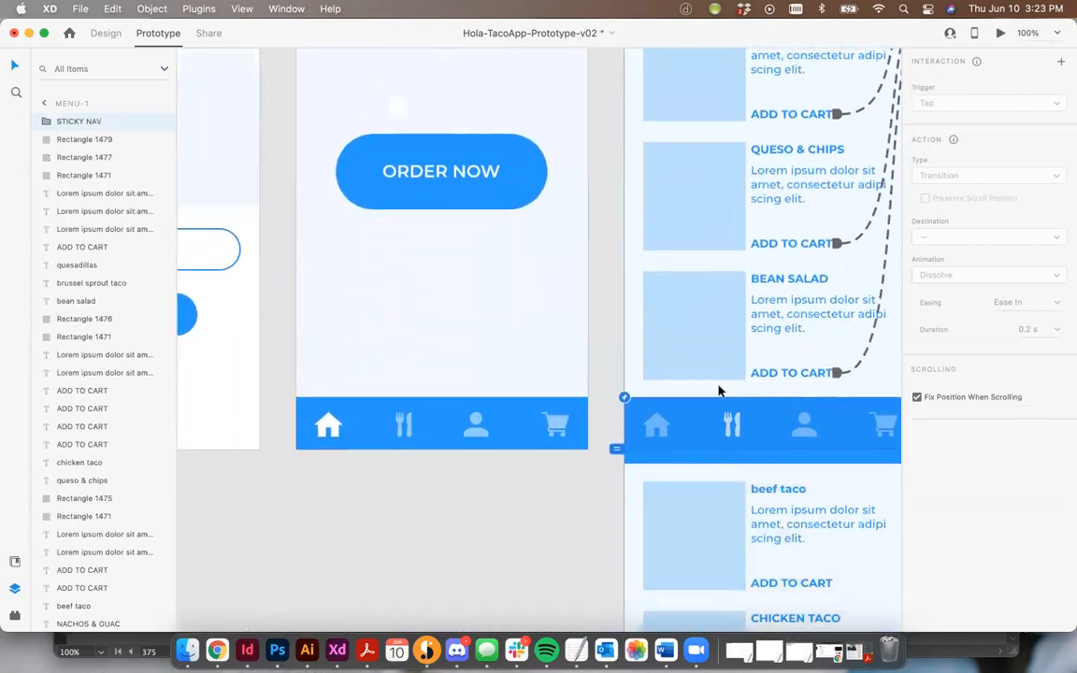
pyautogui.press('super+shift+g')
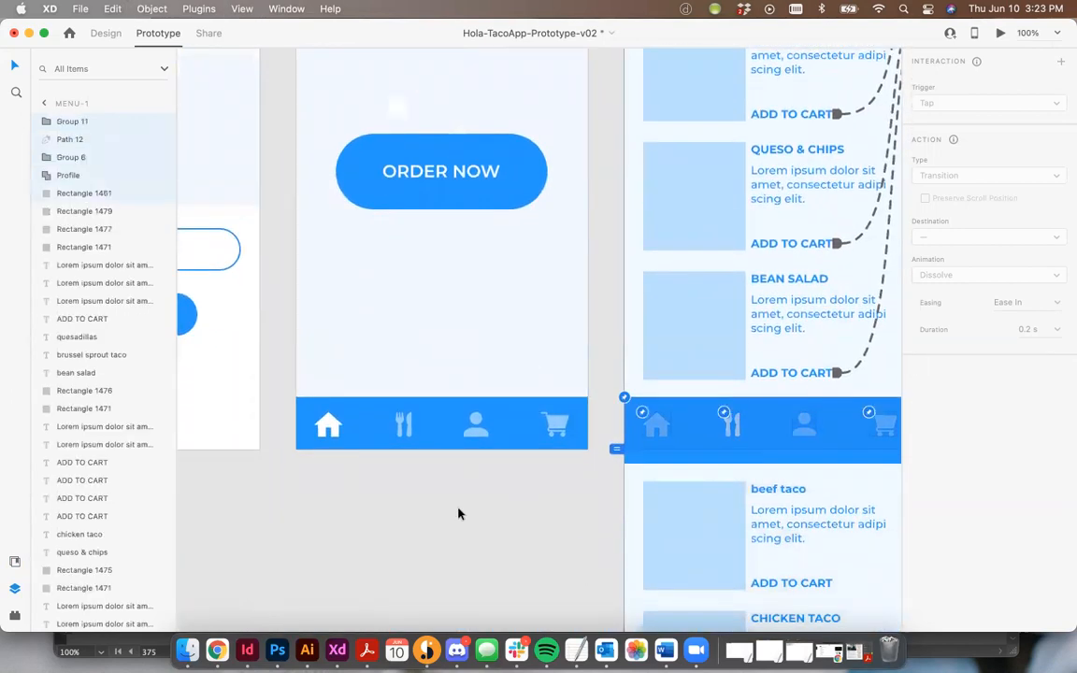
# Link the Menu-1 navigation bar's home icon to the Home-1 artboard with a Tap Transition.
pyautogui.click(459, 512)
pyautogui.hscroll(3, 684, 423)
pyautogui.click(542, 419)
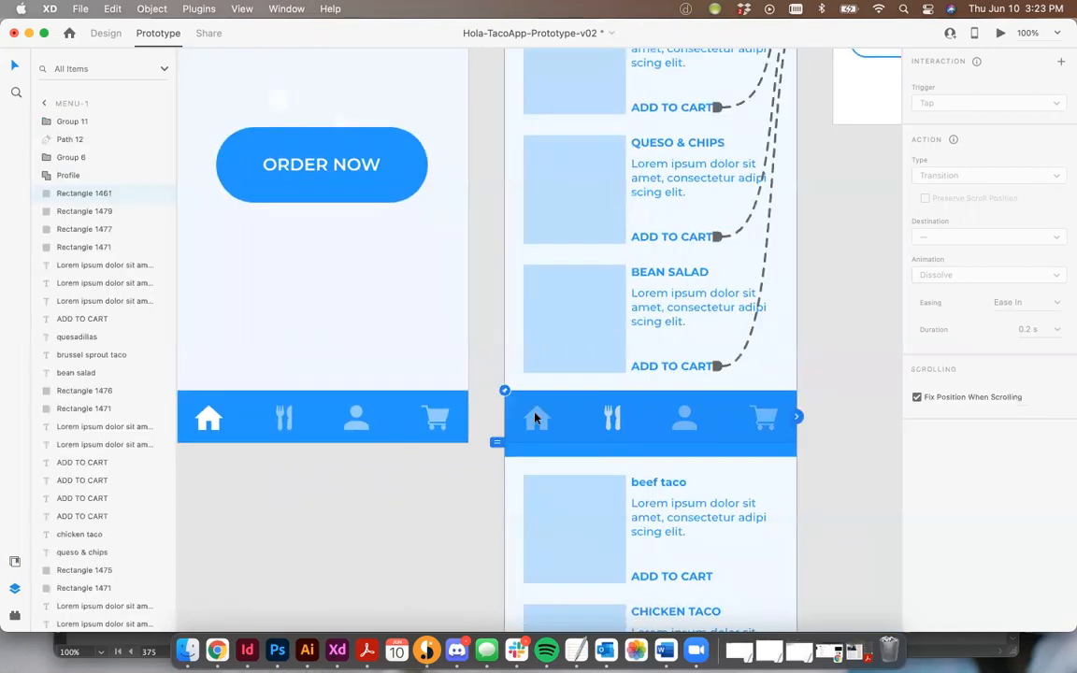
pyautogui.moveTo(551, 421); pyautogui.dragTo(579, 413)
pyautogui.moveTo(374, 319); pyautogui.dragTo(390, 302)
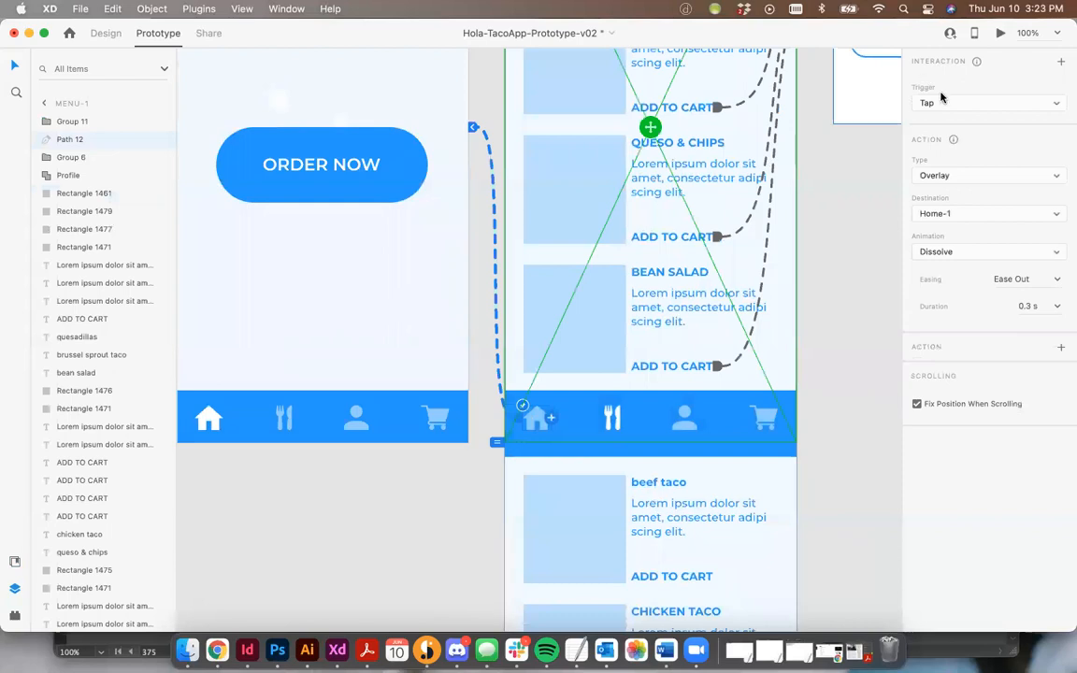
pyautogui.click(950, 175)
pyautogui.click(878, 147)
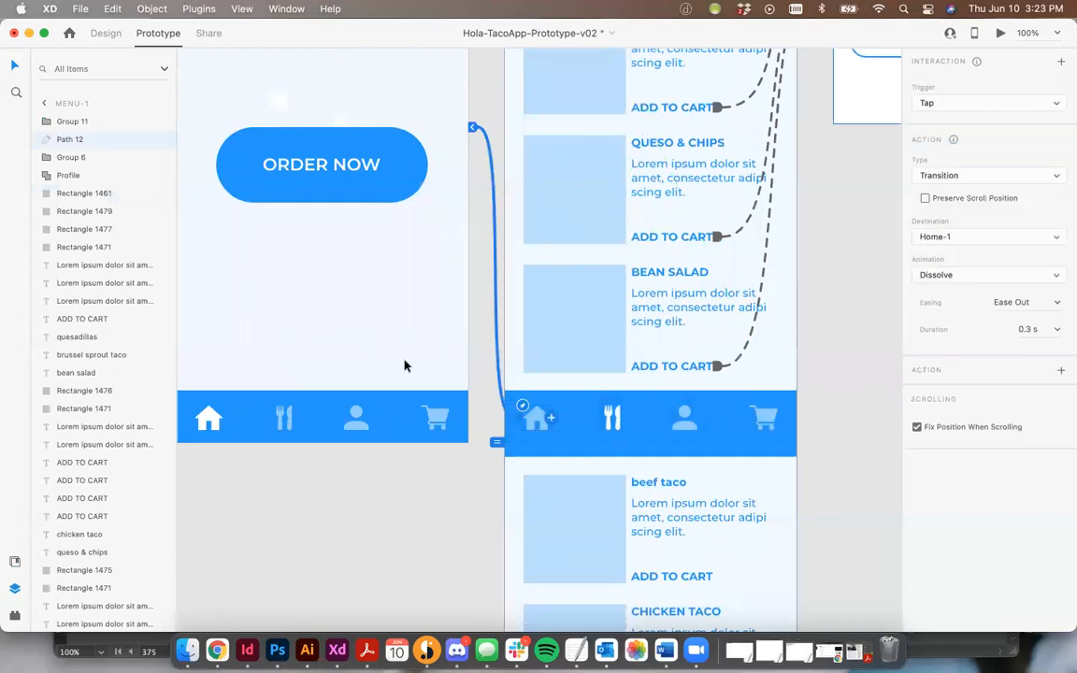
# Link the Home-1 navigation bar's fork-and-knife icon to the Menu-1 artboard with a Tap Transition.
pyautogui.click(282, 416)
pyautogui.hscroll(-3, 345, 419)
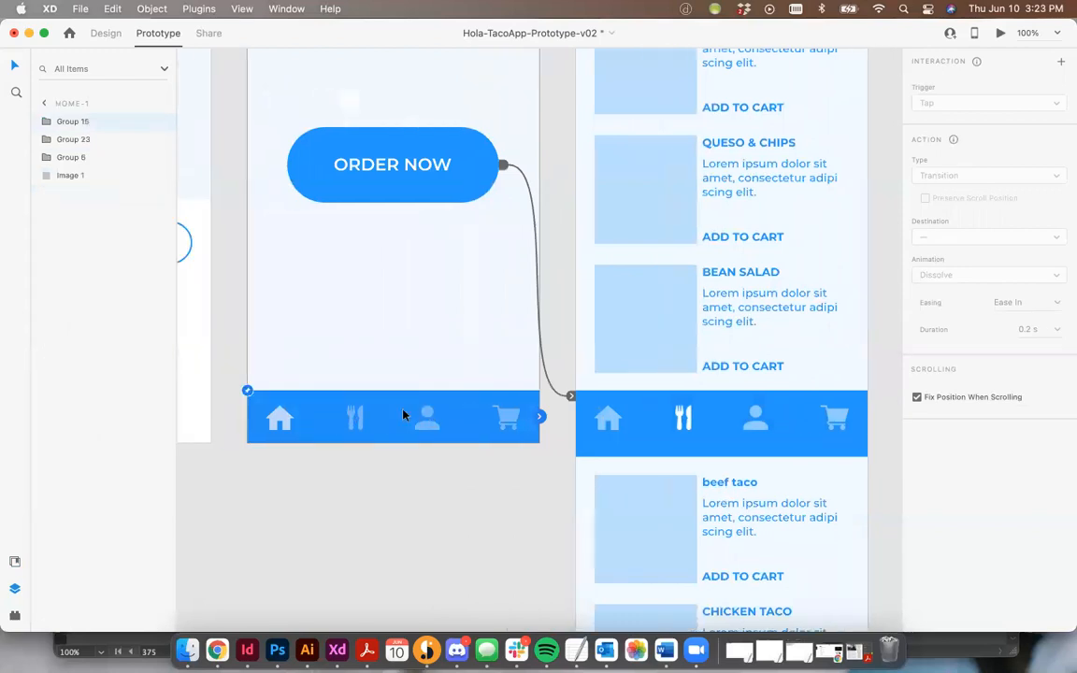
pyautogui.doubleClick(374, 423)
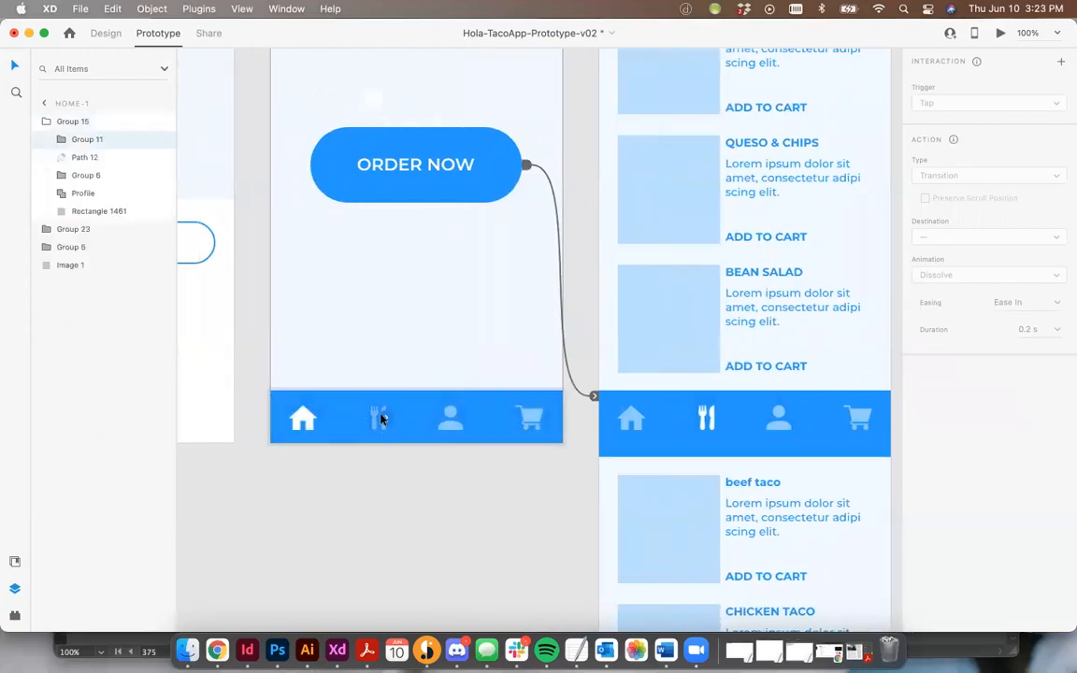
pyautogui.moveTo(383, 418); pyautogui.dragTo(641, 271)
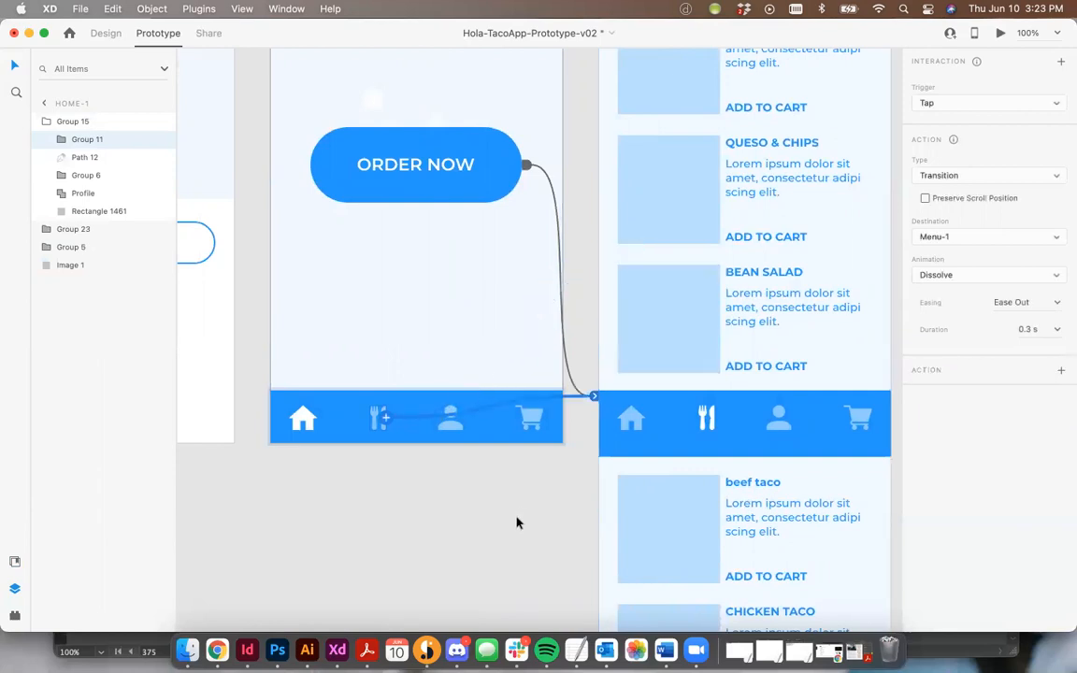
pyautogui.click(422, 467)
pyautogui.click(388, 421)
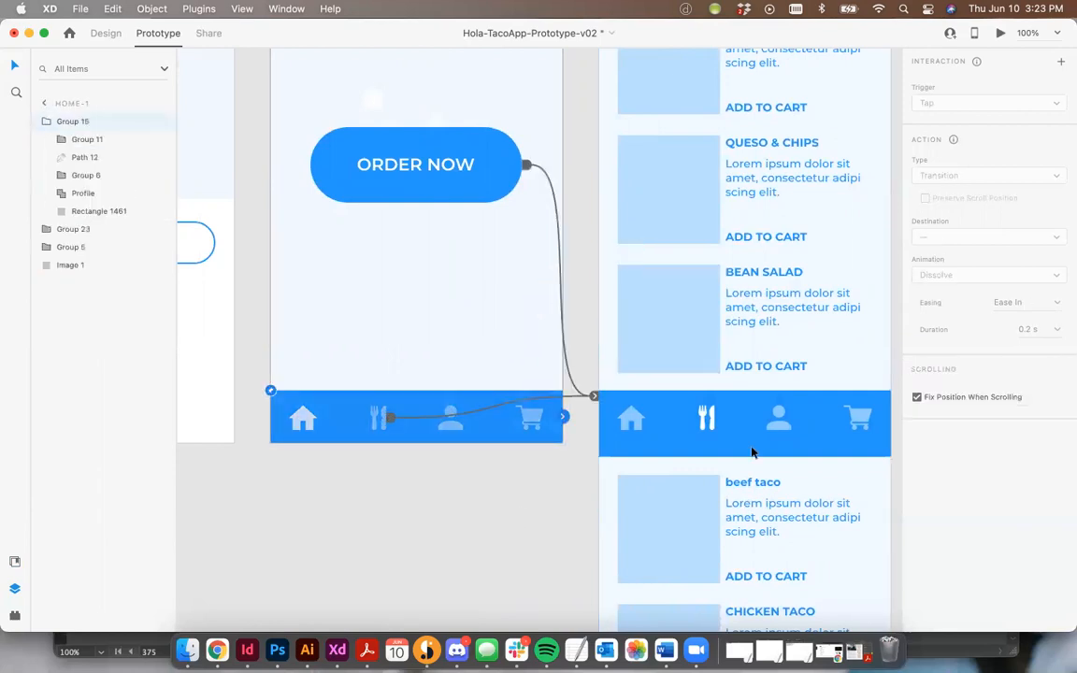
pyautogui.click(705, 421)
pyautogui.click(406, 480)
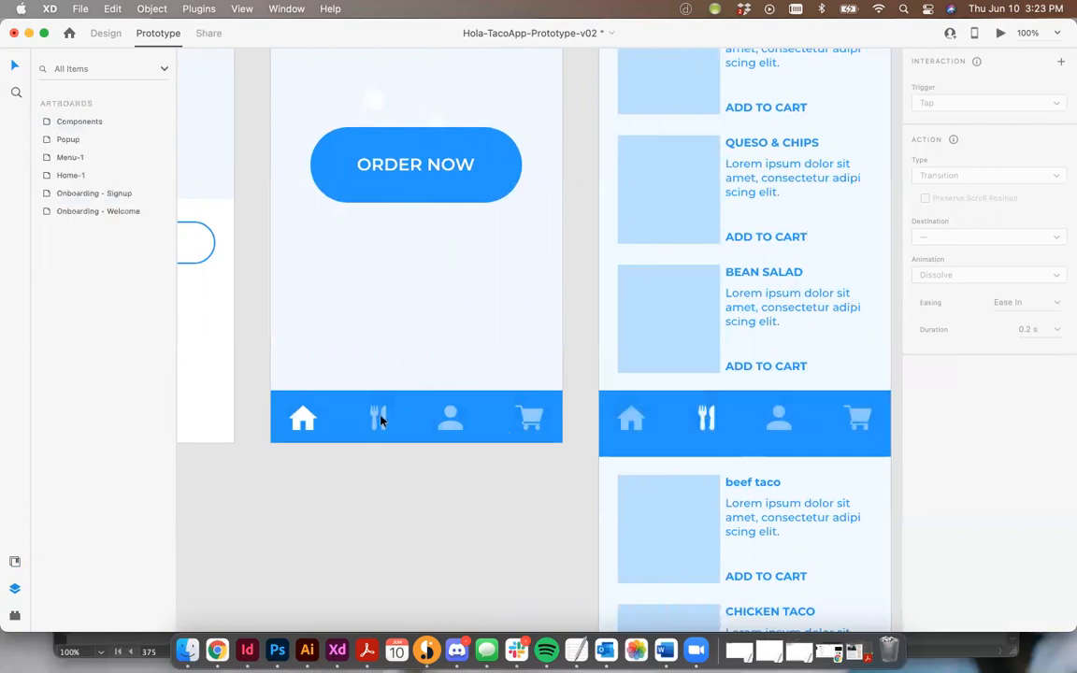
pyautogui.click(381, 420)
pyautogui.doubleClick(374, 425)
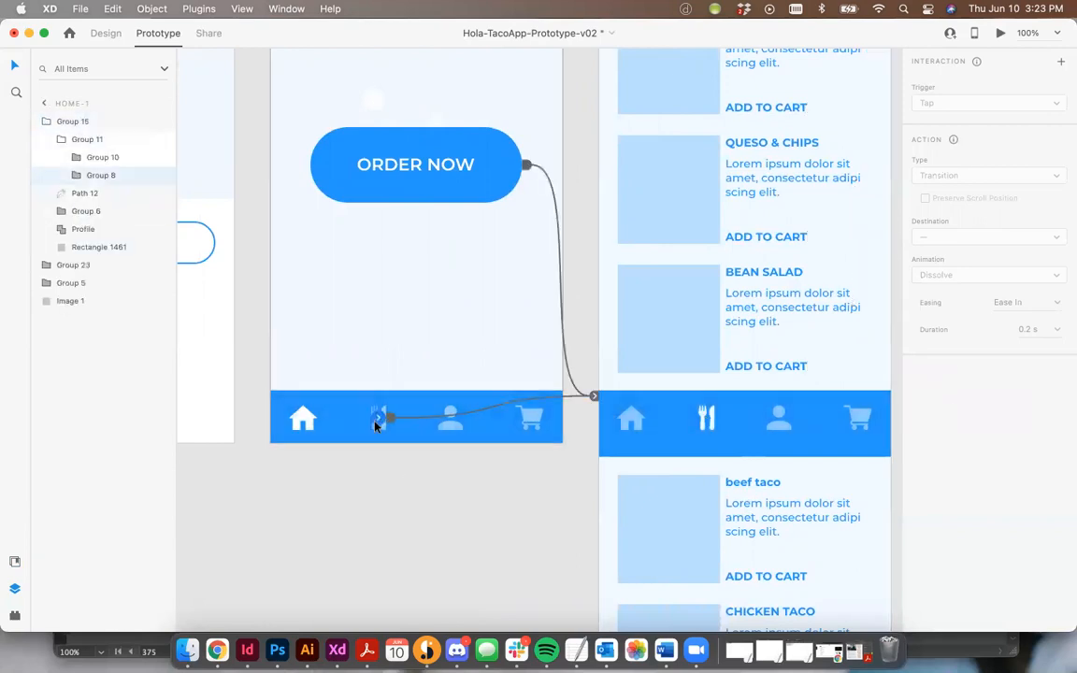
pyautogui.doubleClick(451, 425)
pyautogui.click(450, 453)
pyautogui.moveTo(363, 413); pyautogui.dragTo(374, 350)
pyautogui.press('super+z')
# Preview the prototype from the Onboarding - Signup artboard, testing the home and menu icons in the navigation bar.
pyautogui.click(403, 532)
pyautogui.press('super+0')
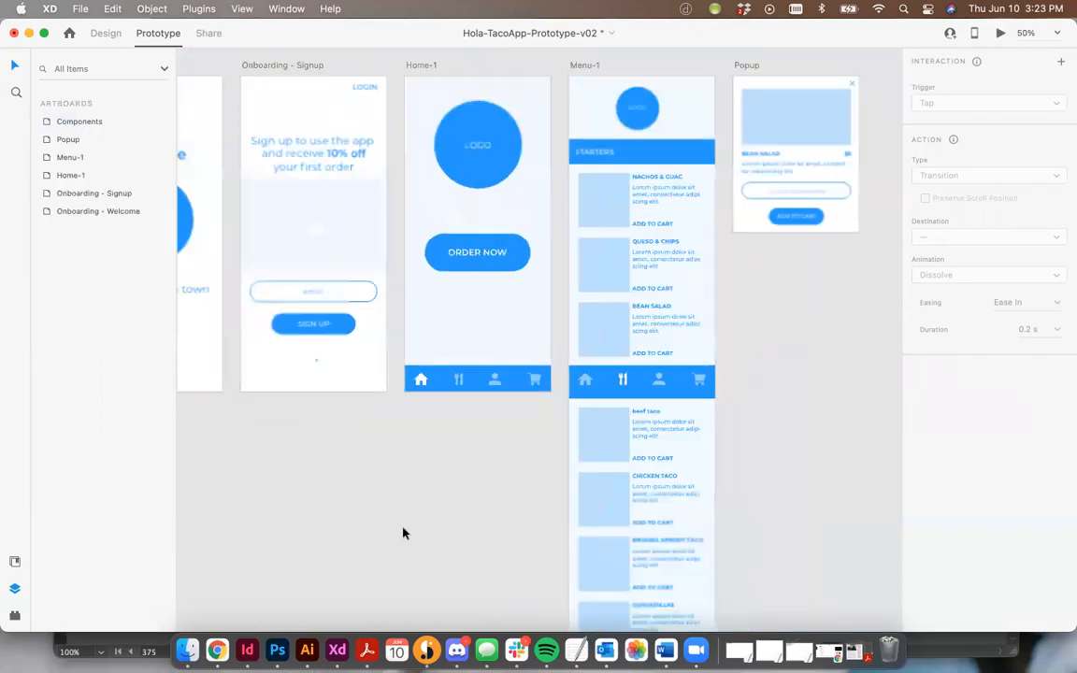
pyautogui.click(369, 154)
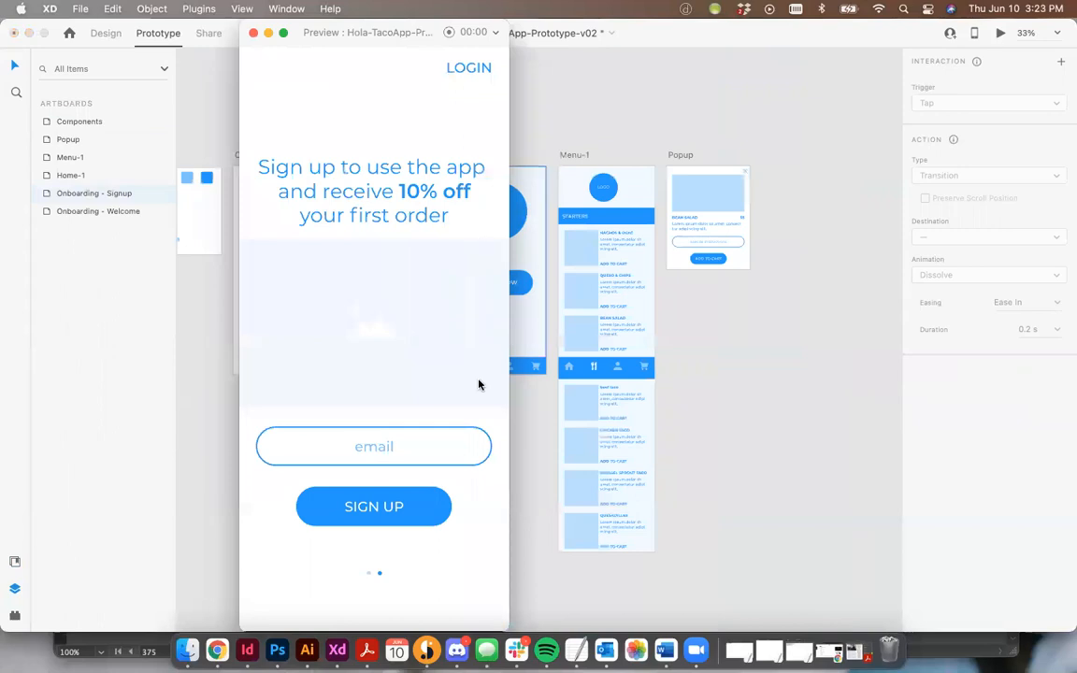
pyautogui.click(383, 506)
pyautogui.click(340, 609)
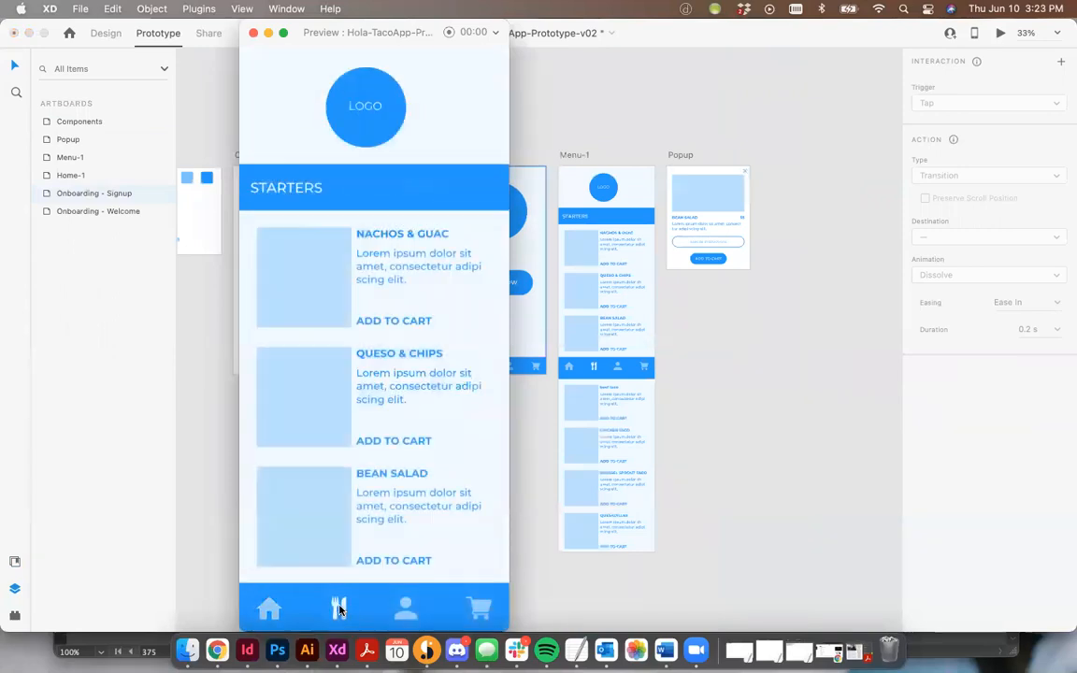
pyautogui.click(269, 608)
pyautogui.click(416, 387)
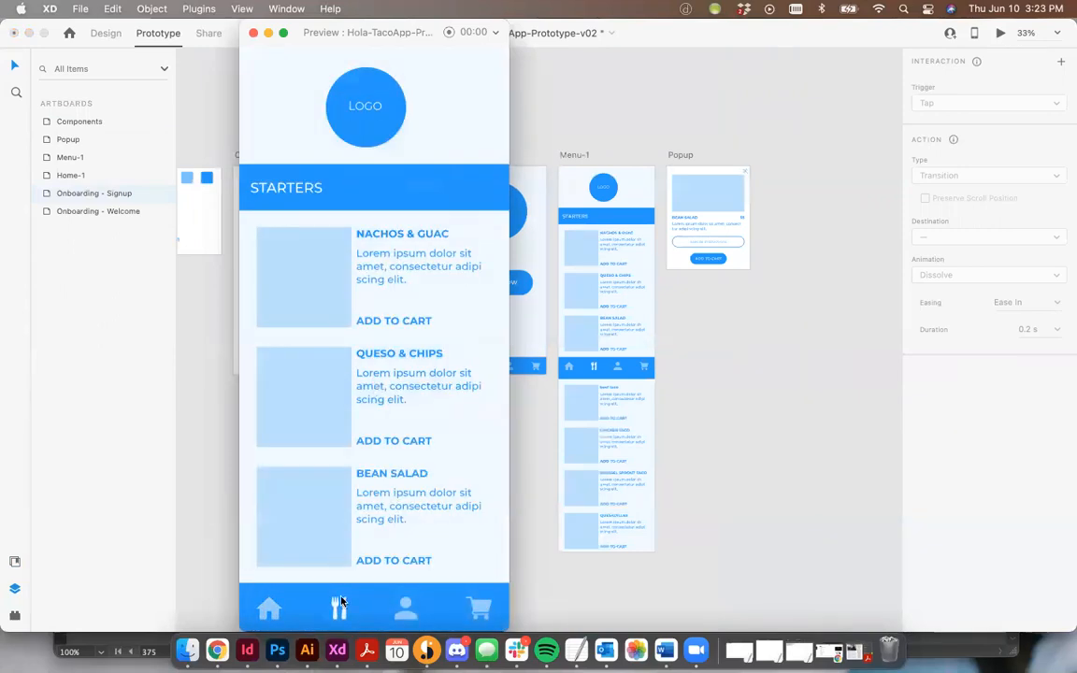
pyautogui.click(273, 610)
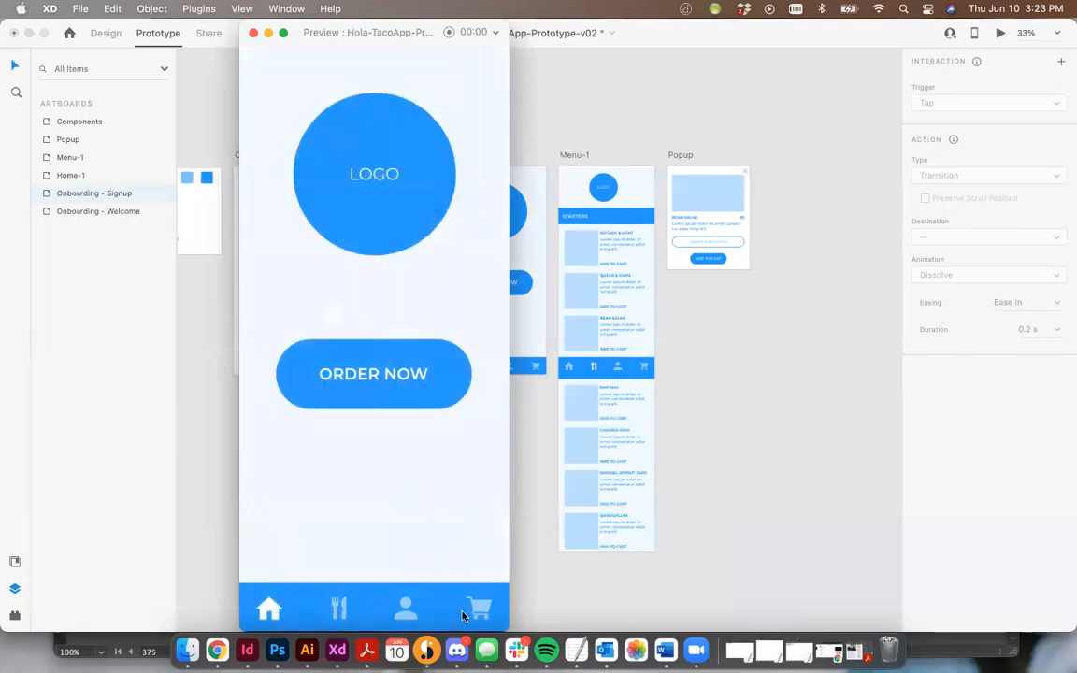
pyautogui.click(252, 33)
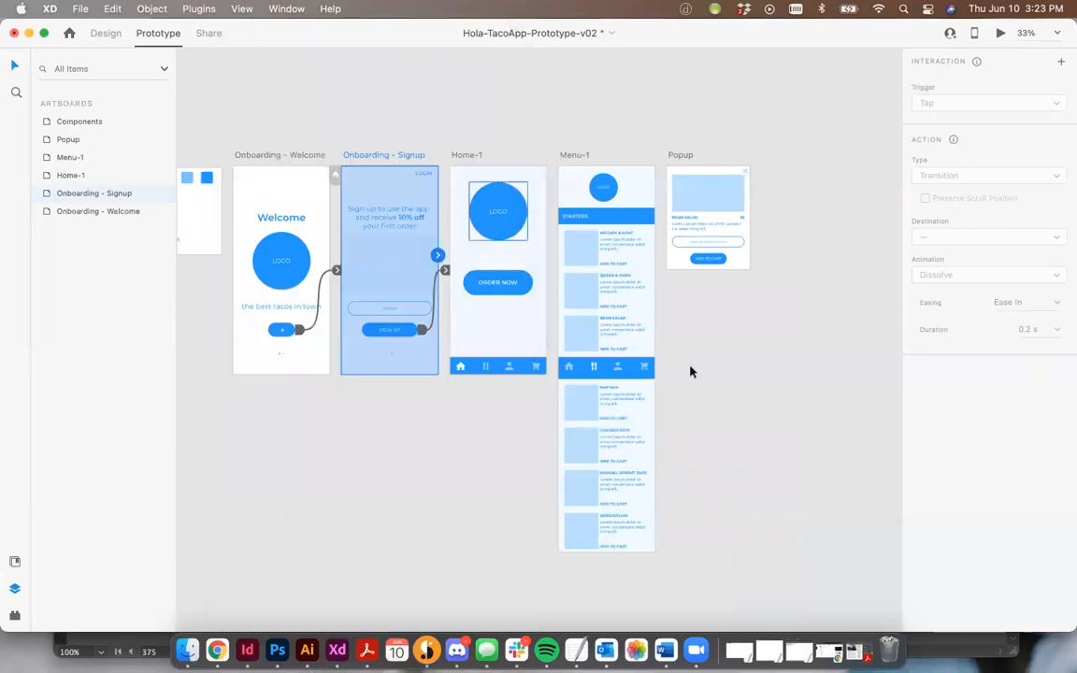